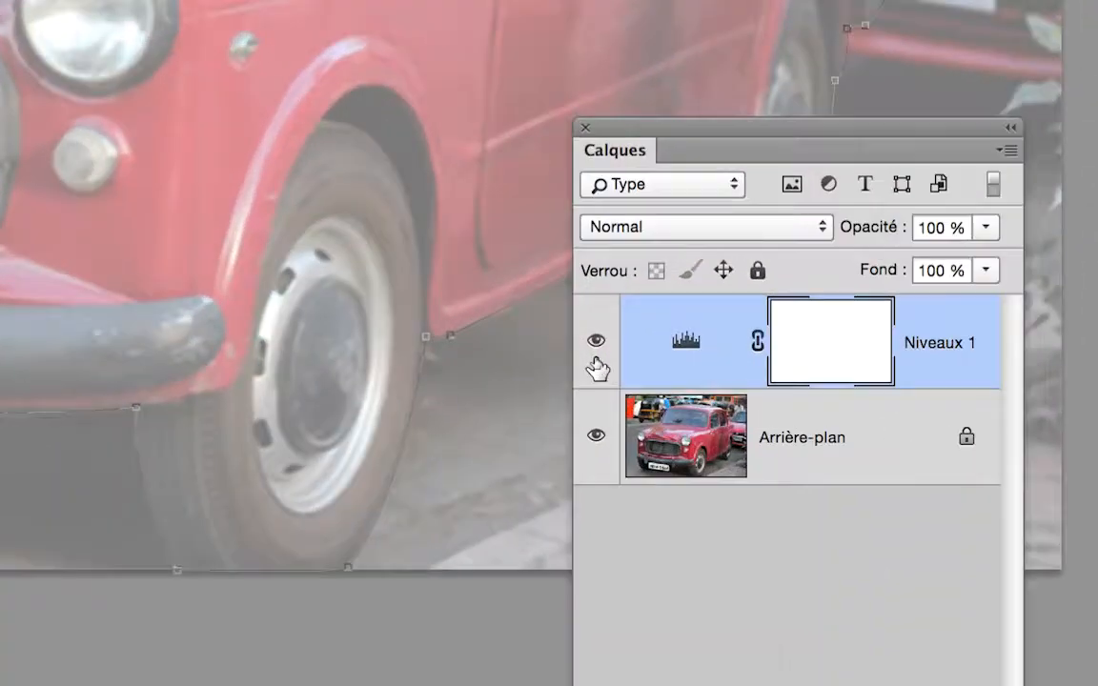
Step: Hide the Niveaux 1 adjustment layer so the car photo shows without the levels correction
left_click(596, 357)
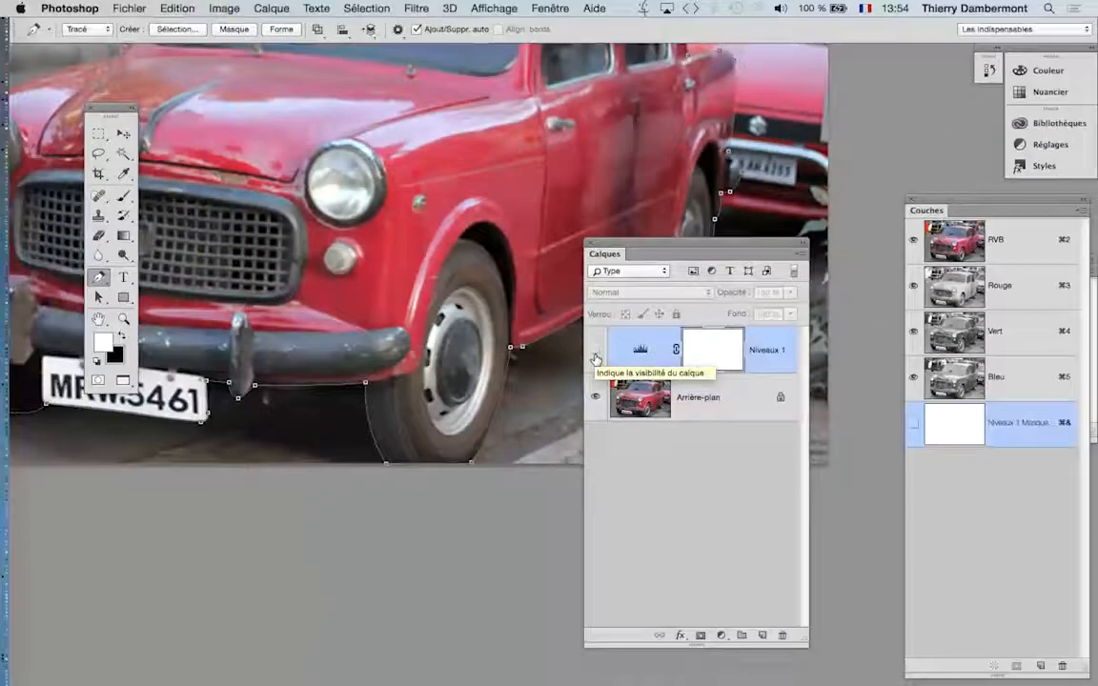
scroll(500, 371, "down", 3)
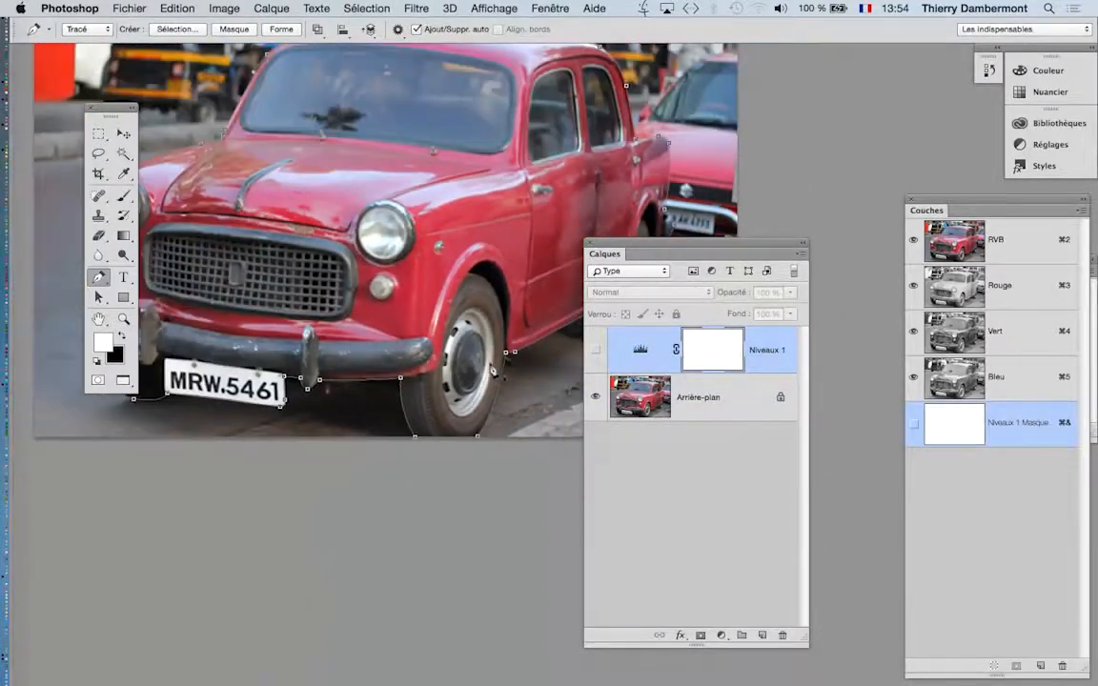
left_click_drag(287, 367, 399, 218)
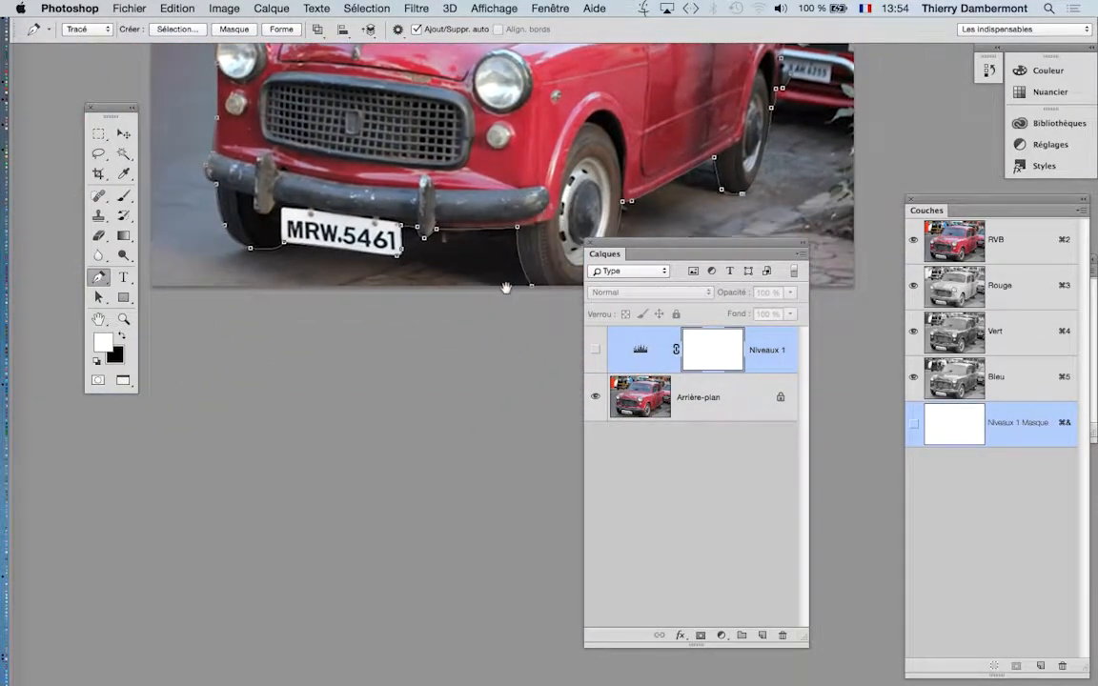
left_click_drag(489, 263, 320, 407)
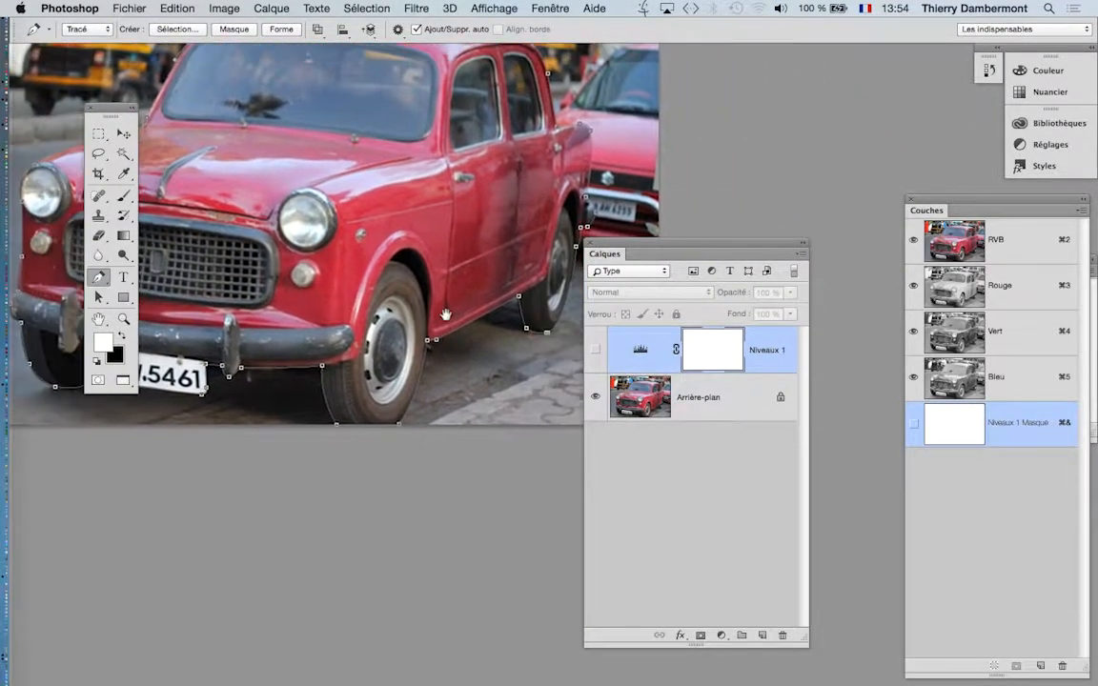
left_click(596, 352)
left_click(596, 353)
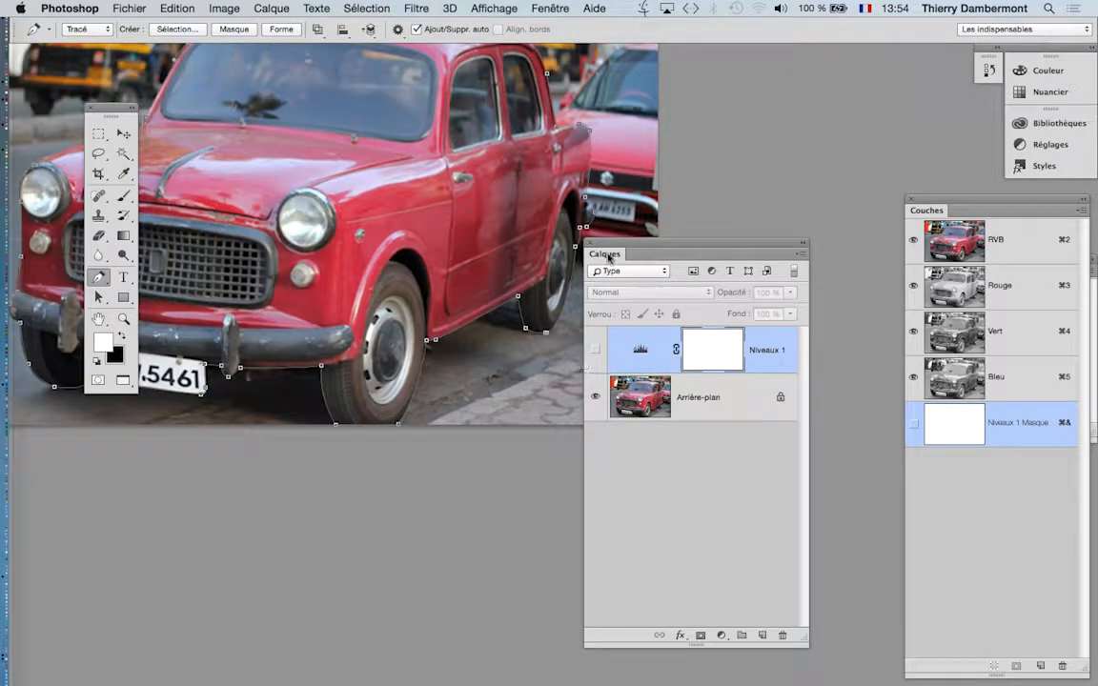
Step: Rearrange the floating layer and tool palettes so the whole car photo is unobstructed
left_click_drag(604, 247, 720, 235)
left_click_drag(445, 214, 548, 265)
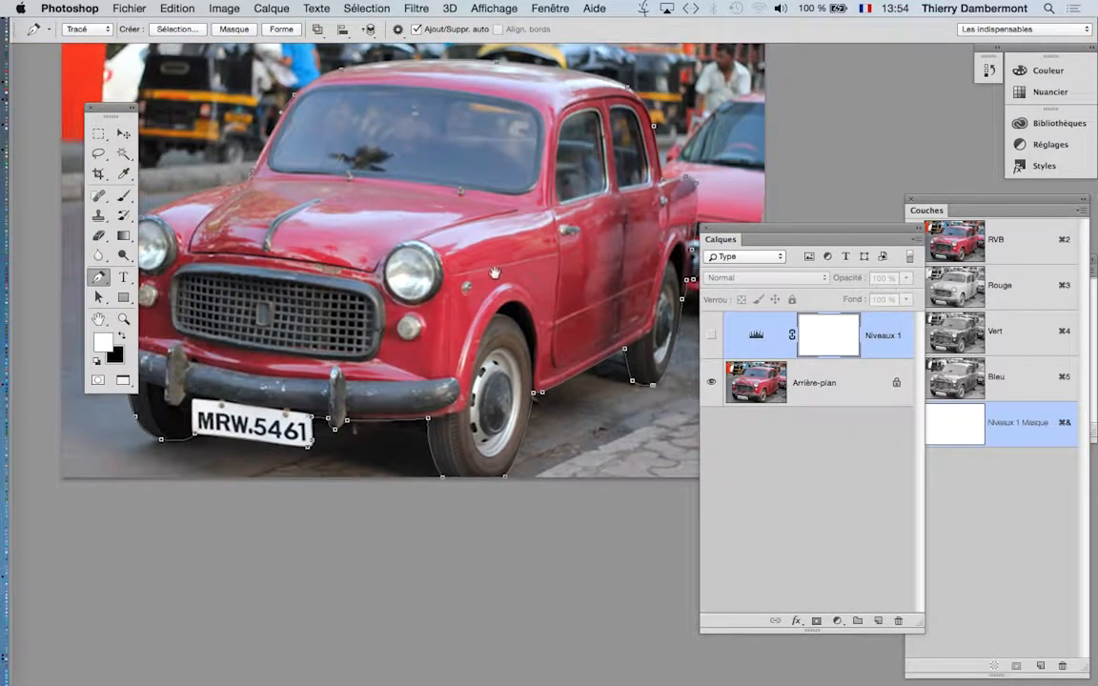
left_click_drag(139, 113, 117, 110)
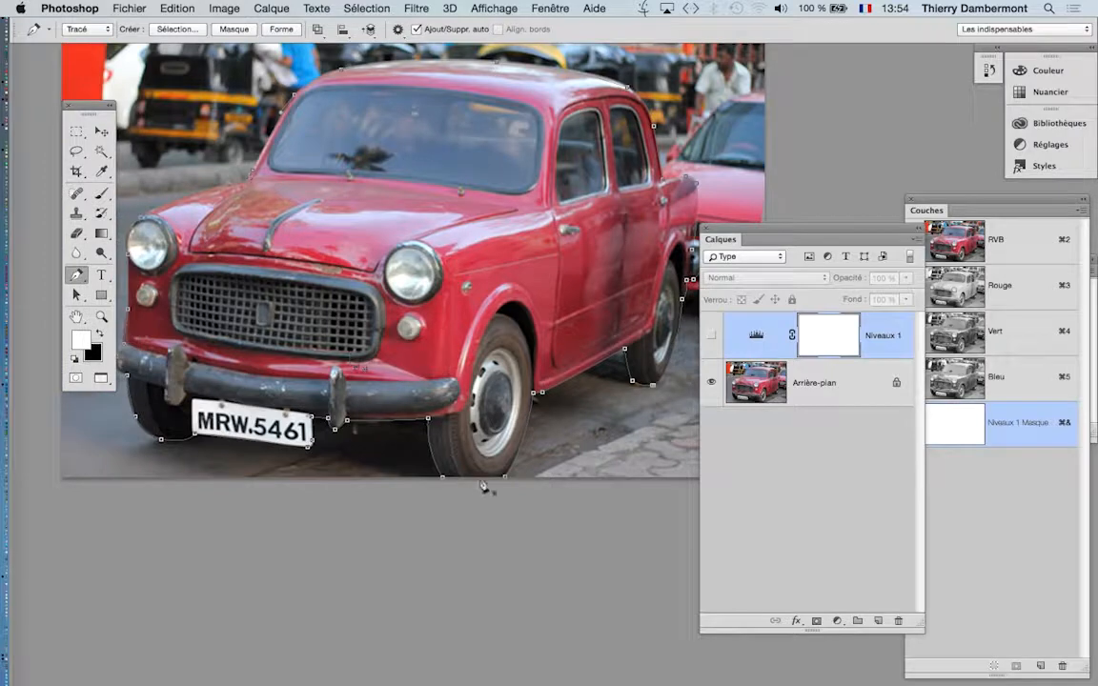
scroll(483, 493, "up", 5)
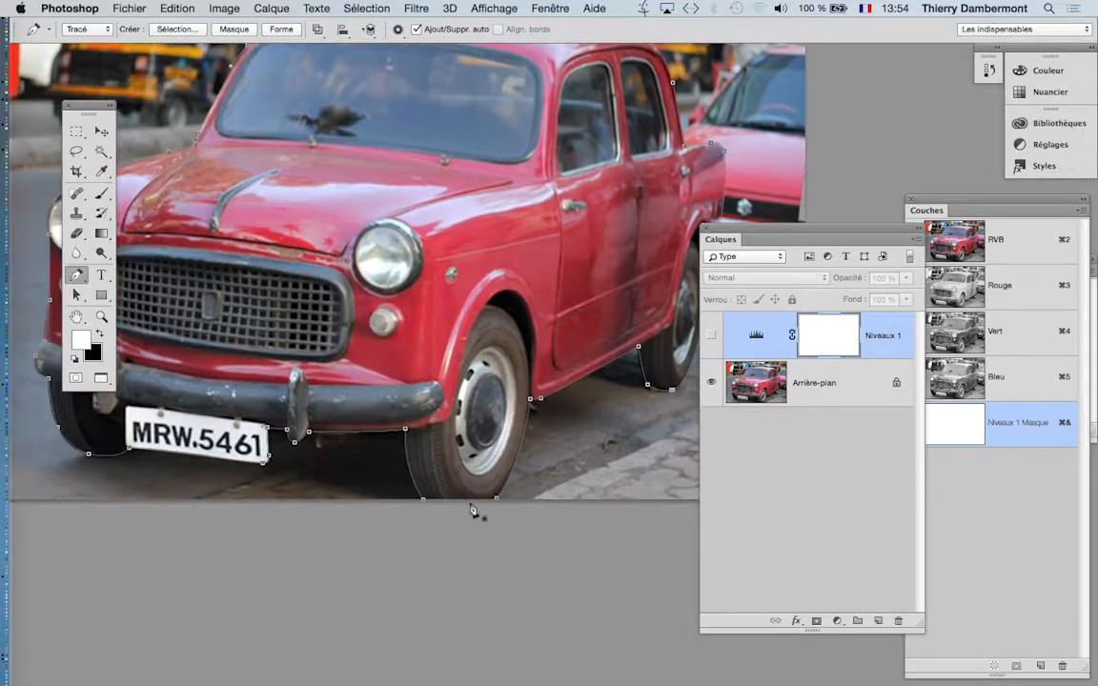
scroll(458, 545, "down", 4)
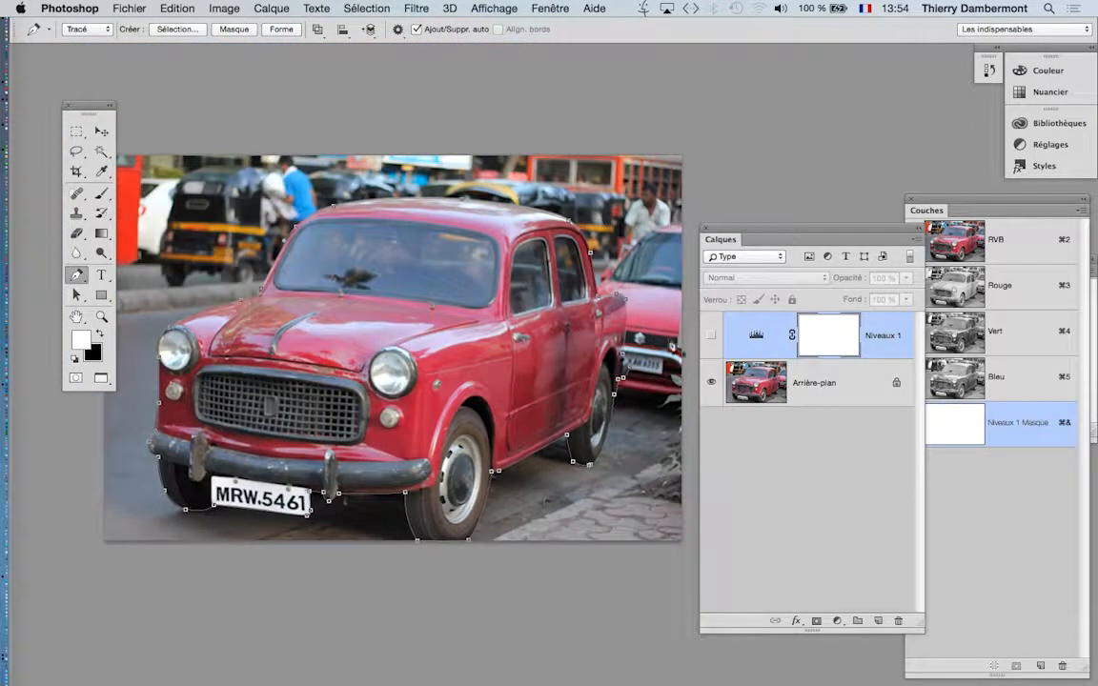
left_click_drag(734, 233, 791, 179)
scroll(548, 294, "down", 5)
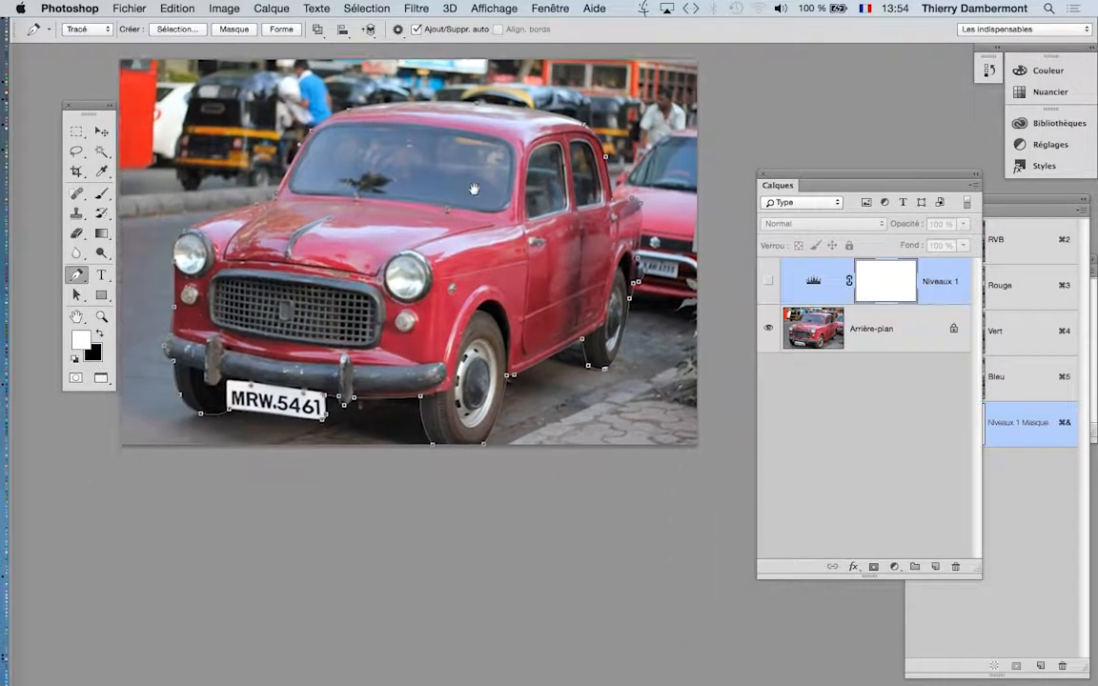
Step: Extend the canvas downward with the Crop tool, adding a black strip below the front wheel
left_click(76, 171)
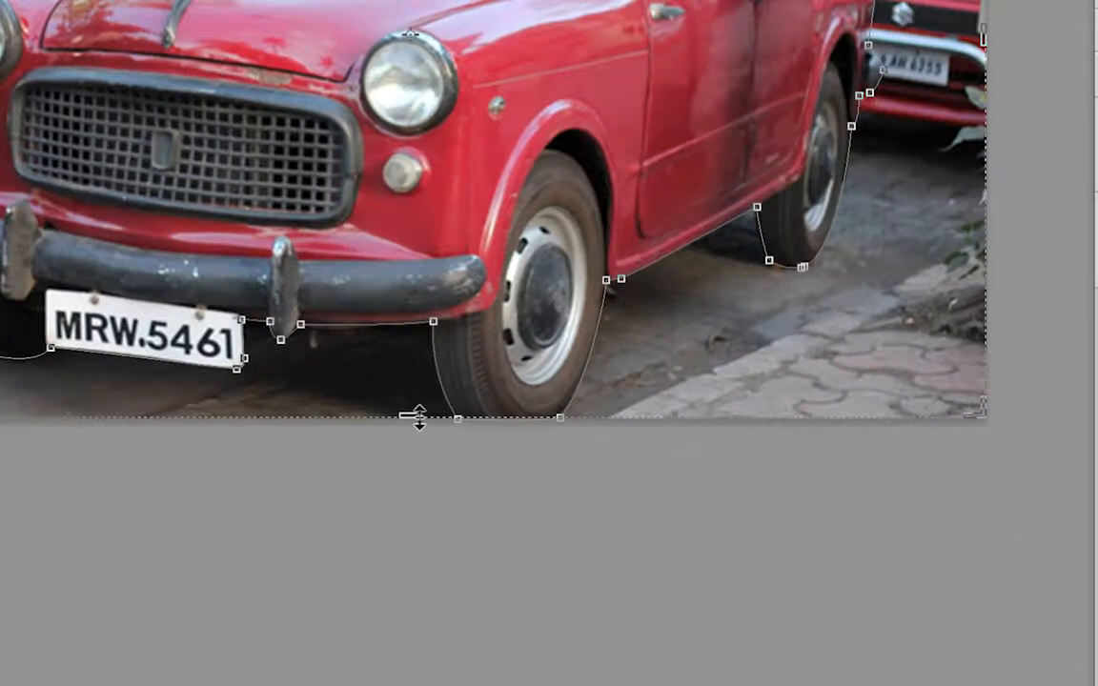
left_click_drag(416, 417, 421, 443)
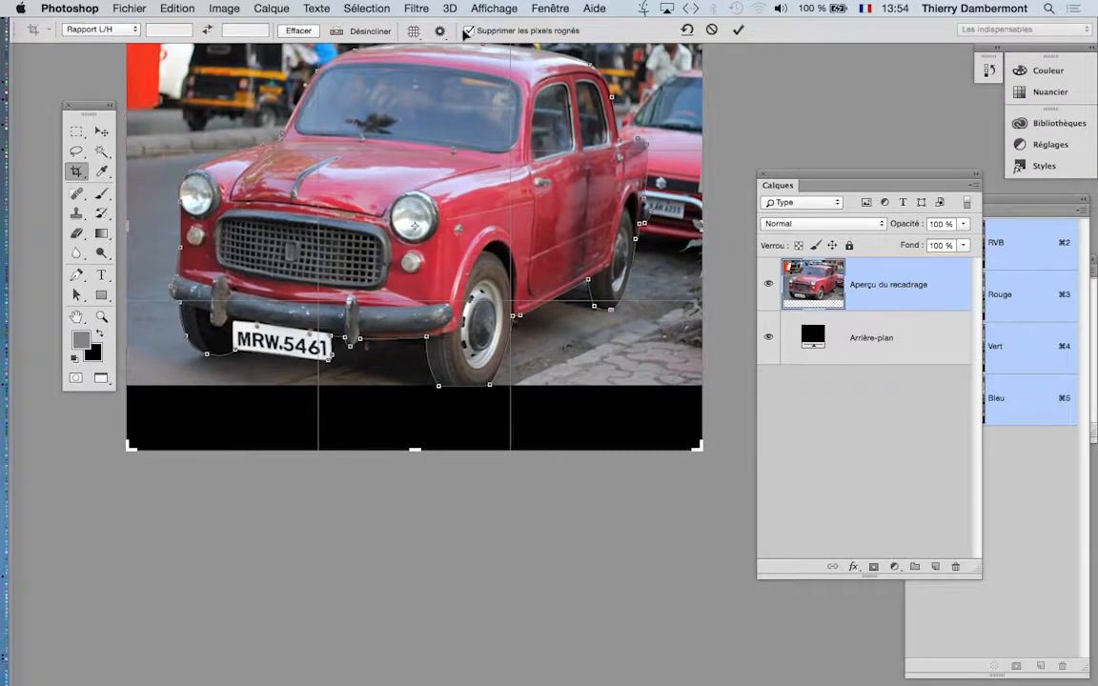
left_click(738, 30)
left_click(651, 486, "super")
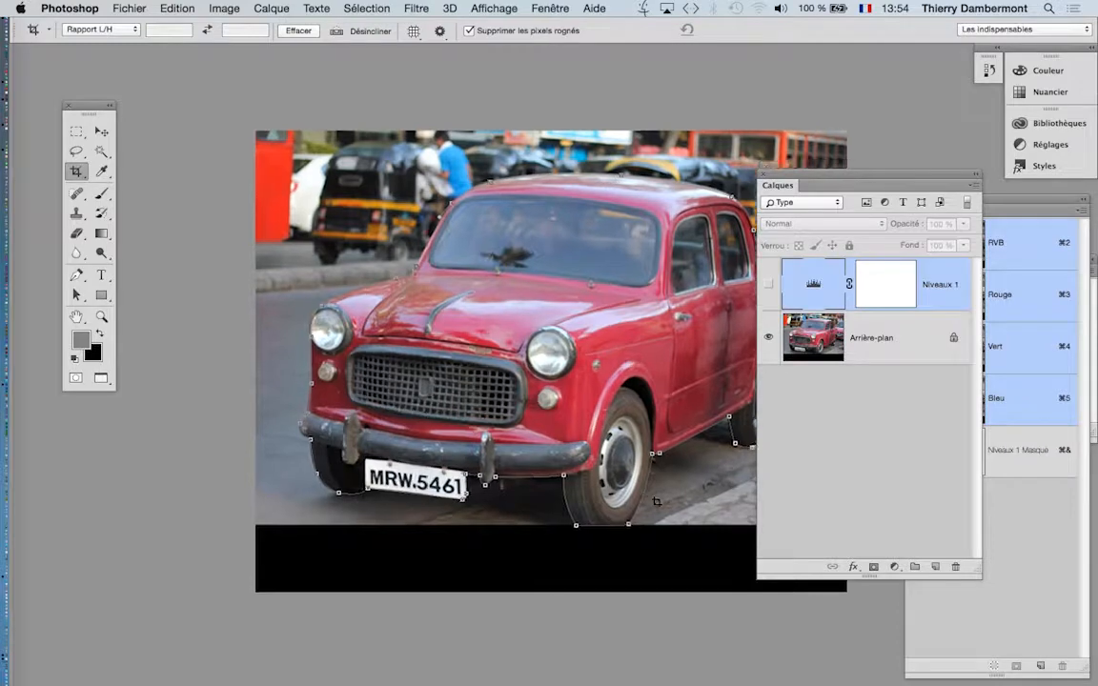
Step: Add an anchor point to the car path beneath the front wheel and pull it down into a rounded tyre outline over the black strip
left_click_drag(543, 516, 495, 368)
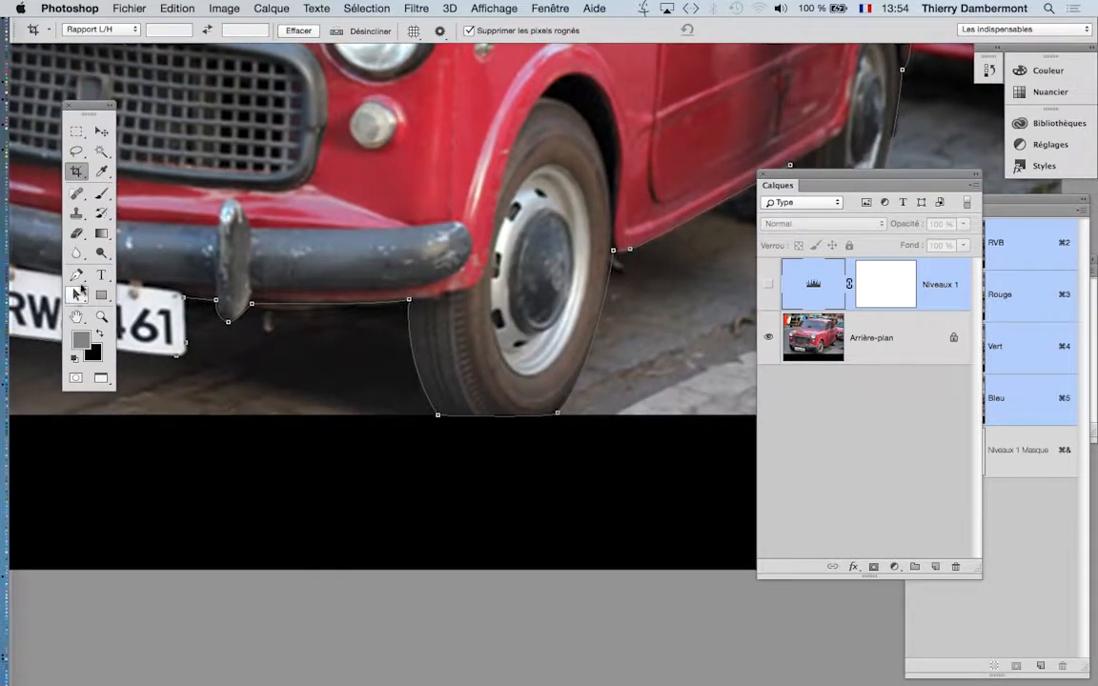
left_click(77, 274)
scroll(444, 446, "up", 2)
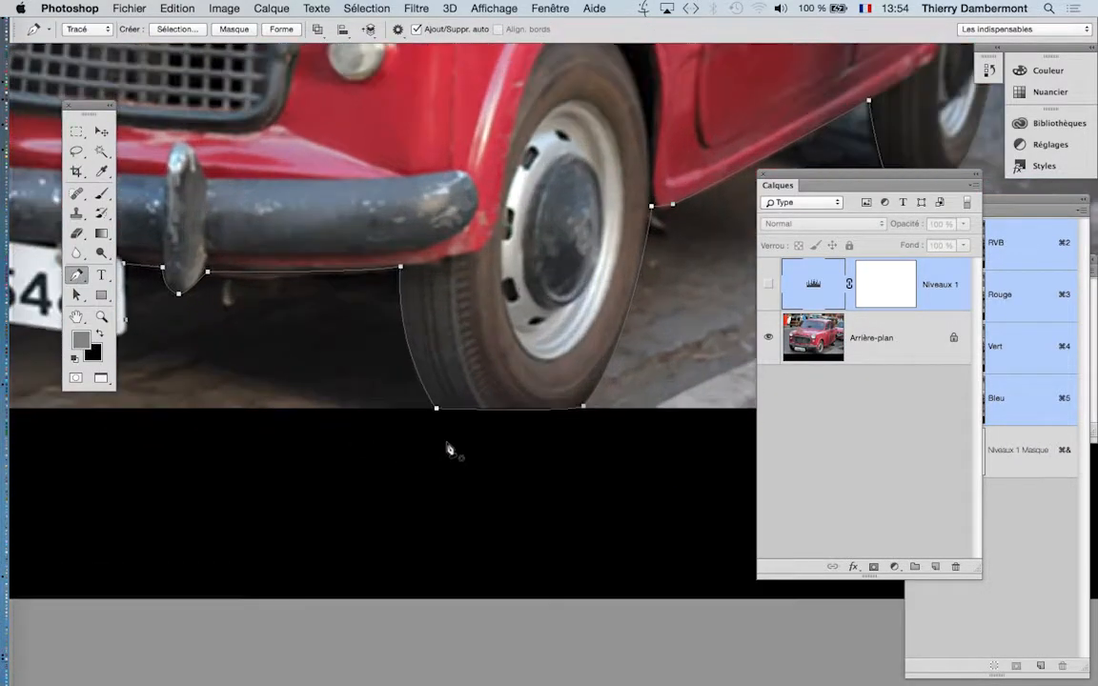
left_click(452, 414, "super")
left_click(451, 410, "super")
left_click(494, 410)
left_click_drag(496, 412, 504, 439)
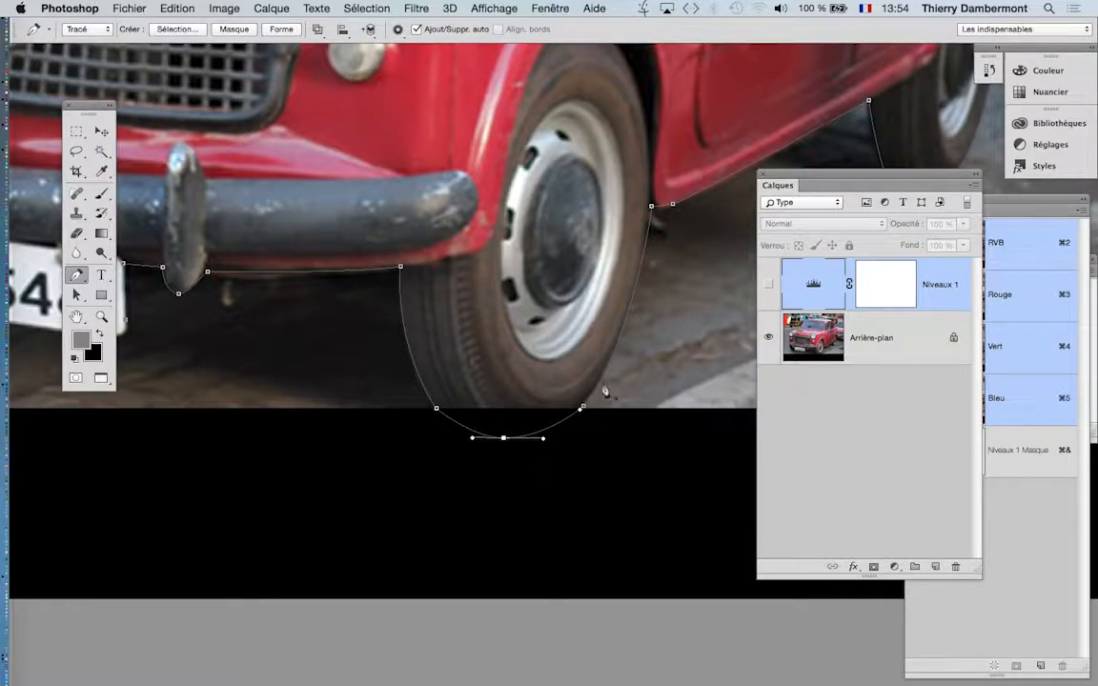
Step: Select the Arrière-plan layer and choose the Clone Stamp tool for extending the tyre
left_click(858, 334)
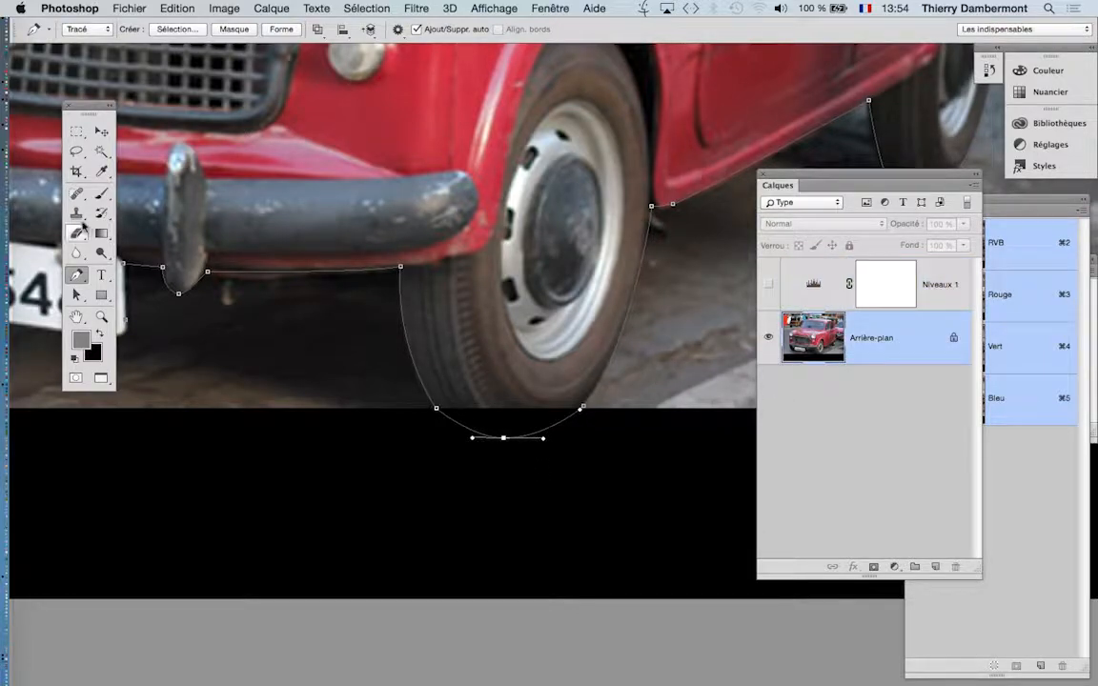
left_click(76, 213)
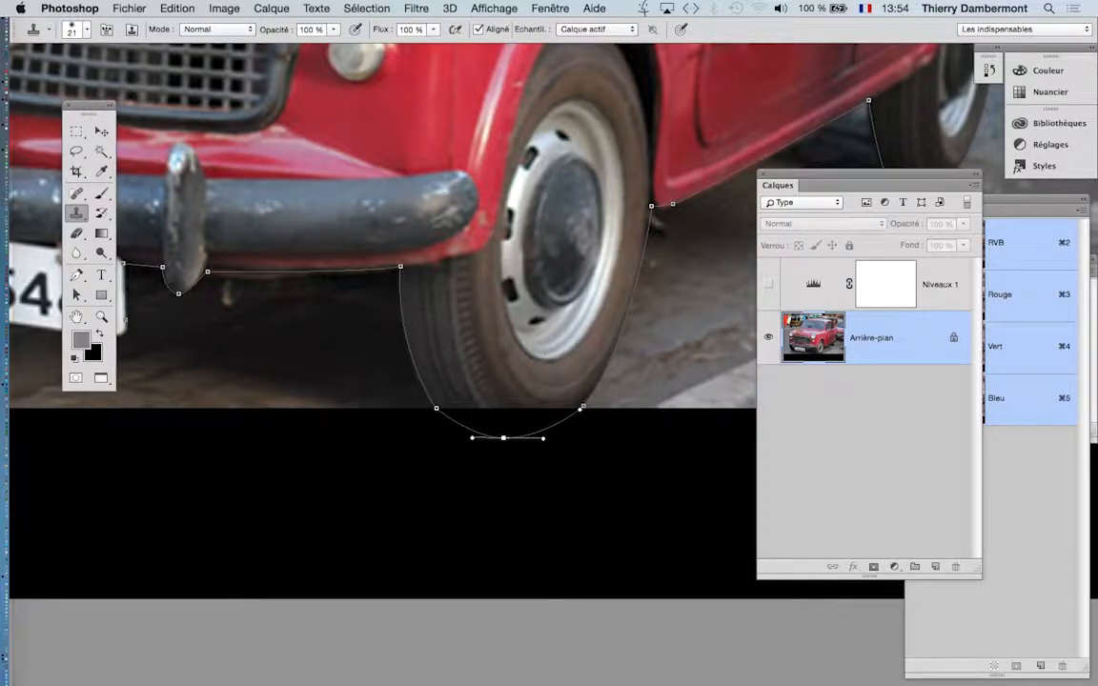
left_click_drag(437, 345, 438, 343)
mouse_move(471, 412)
left_mouse_down()
mouse_move(481, 418)
mouse_move(462, 423)
mouse_move(506, 438)
left_mouse_up()
Step: Lasso a piece of tread on the lower part of the front tyre and copy it to a new layer
left_click(76, 151)
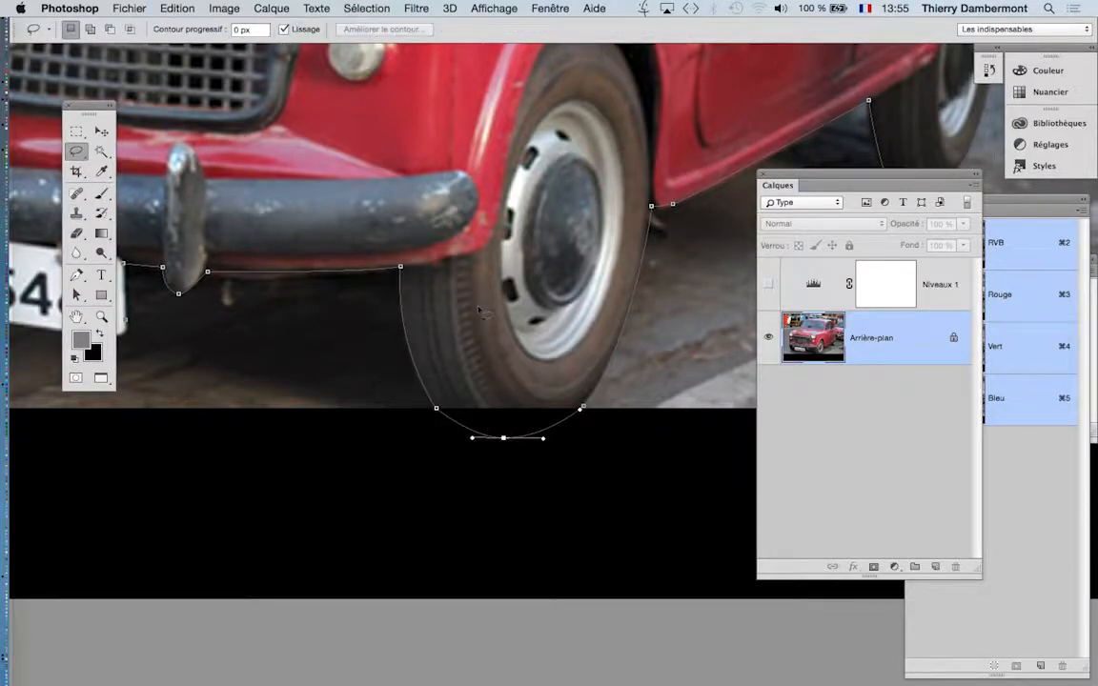
left_click_drag(413, 303, 389, 345)
left_click_drag(489, 304, 489, 306)
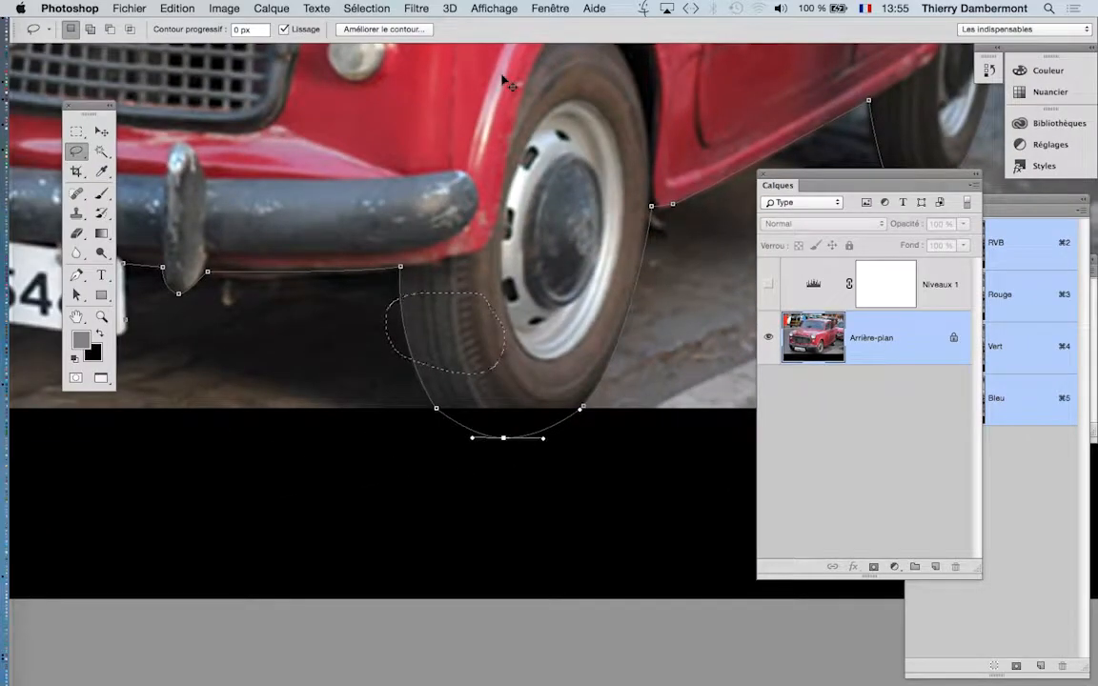
key("super+j")
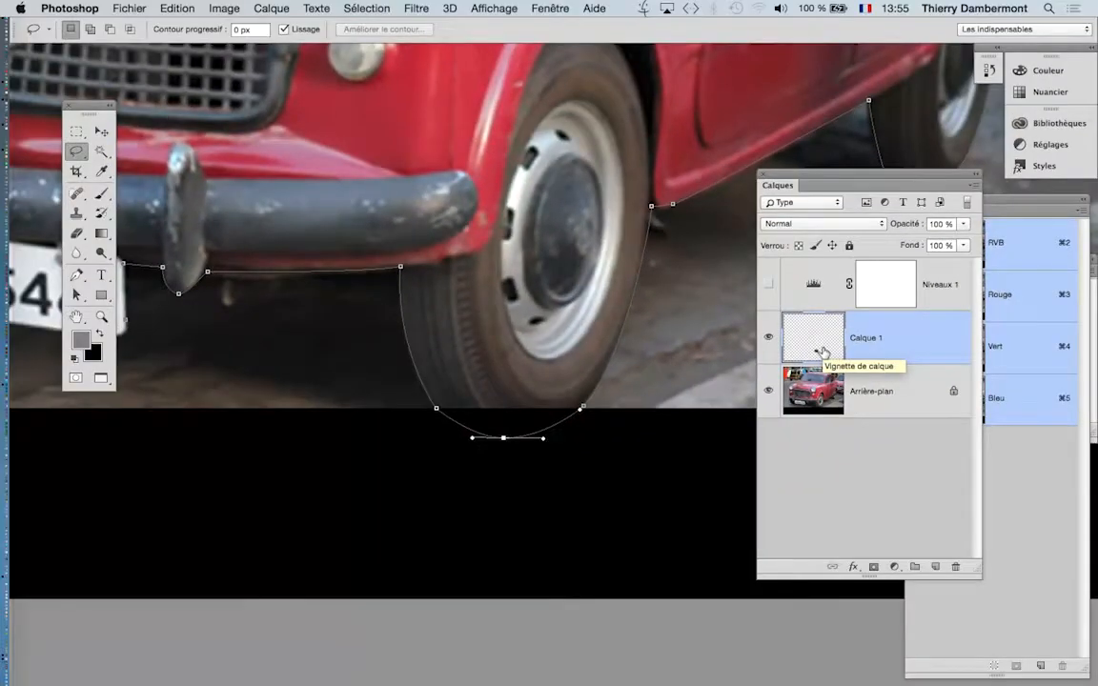
Step: Move the copied tread patch down over the cut-off bottom of the front tyre with the Move tool
key("v")
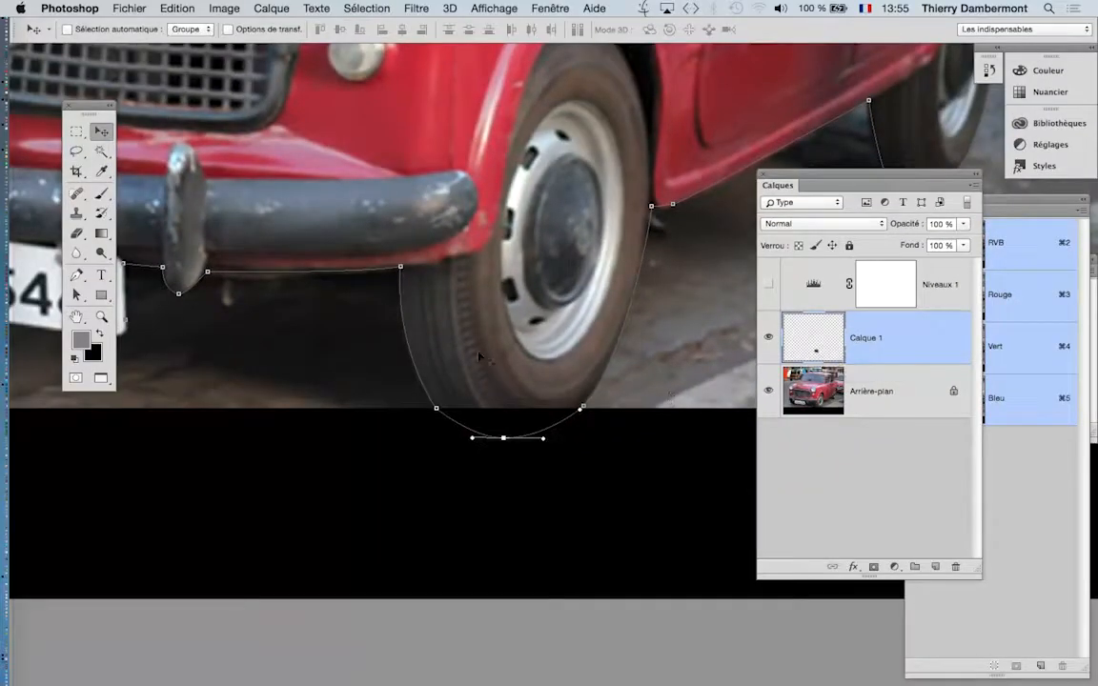
left_click_drag(295, 359, 337, 421)
left_click_drag(504, 395, 514, 419)
Step: Try to free-transform the Calque 1 tread patch while the car path is still active
key("super+t")
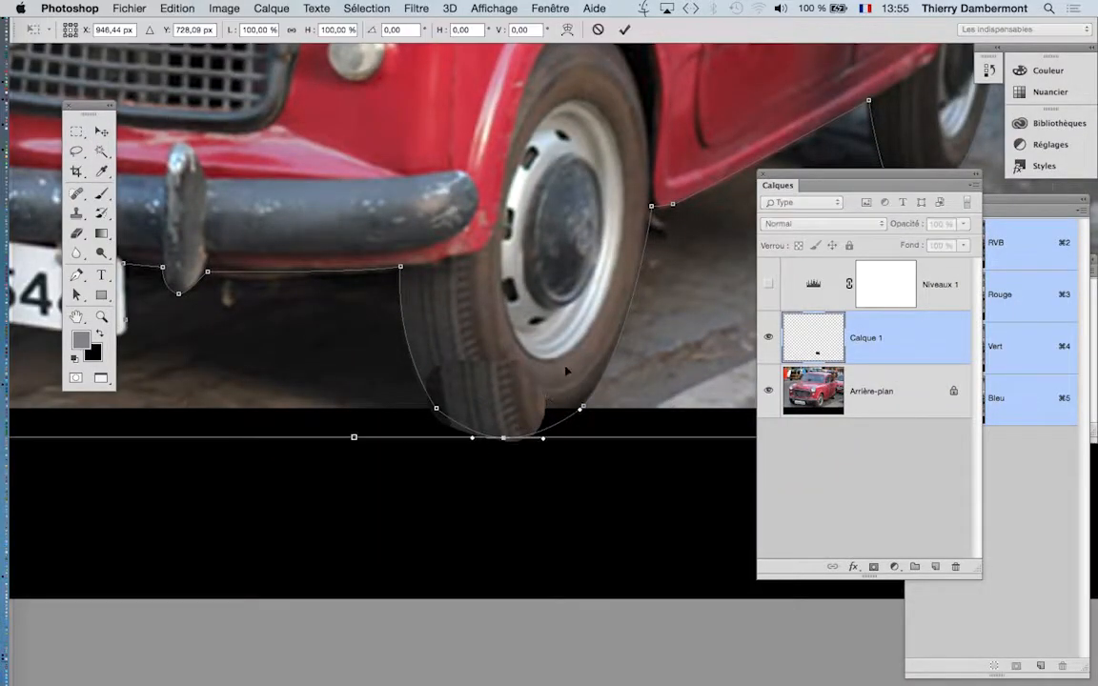
key("Return")
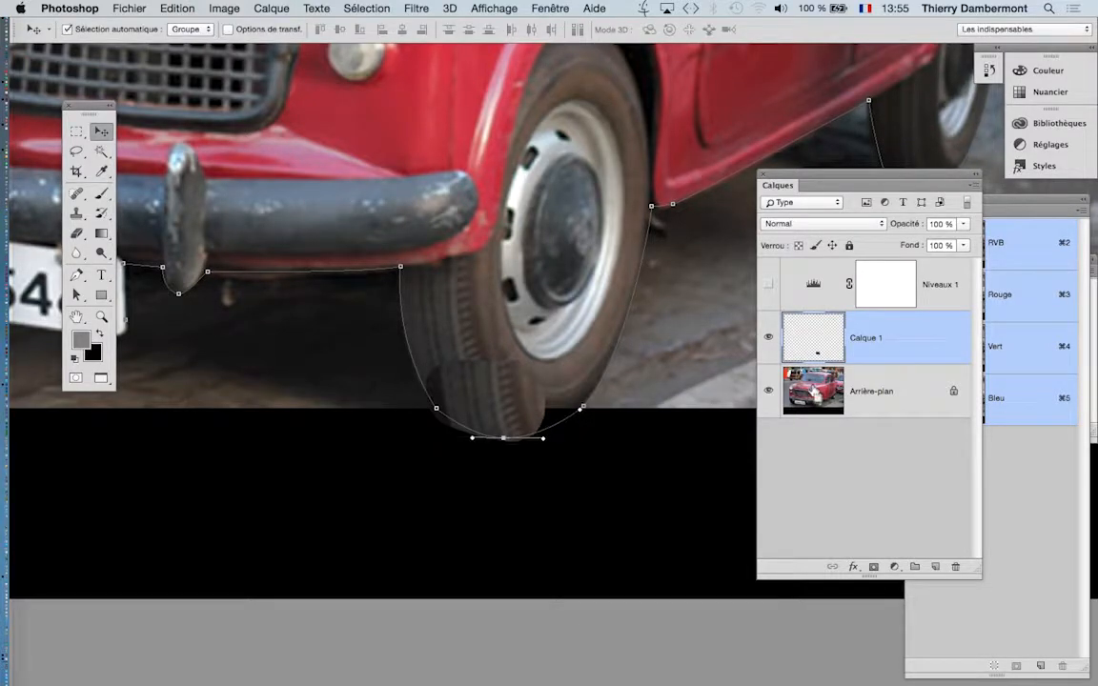
left_click_drag(823, 178, 790, 171)
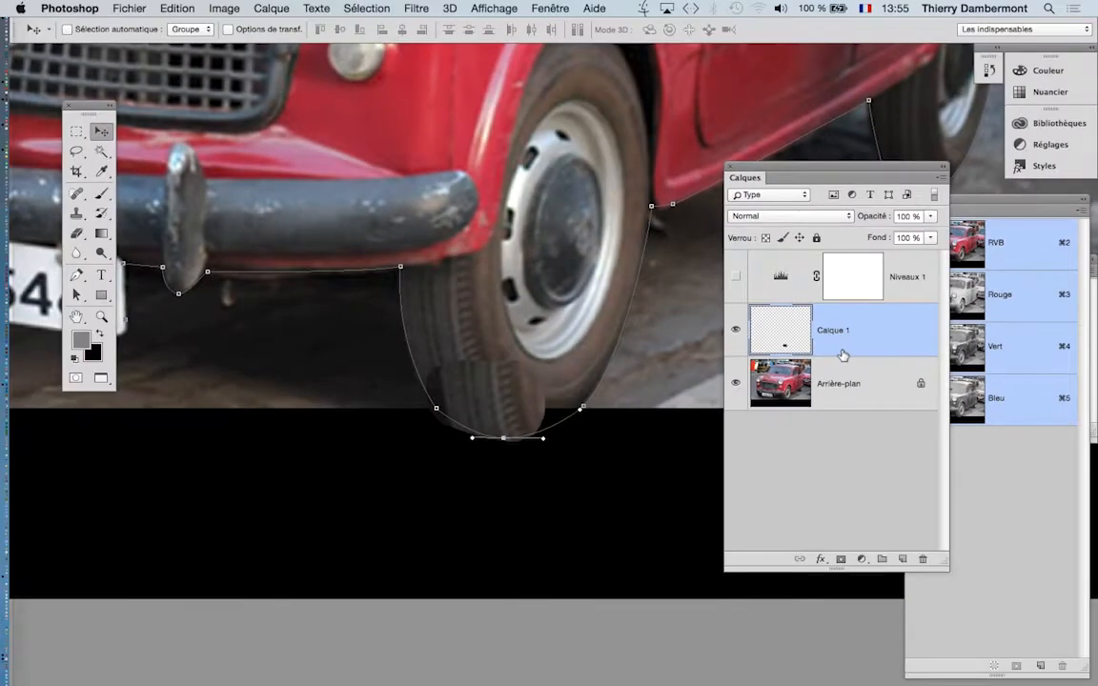
scroll(570, 366, "down", 5)
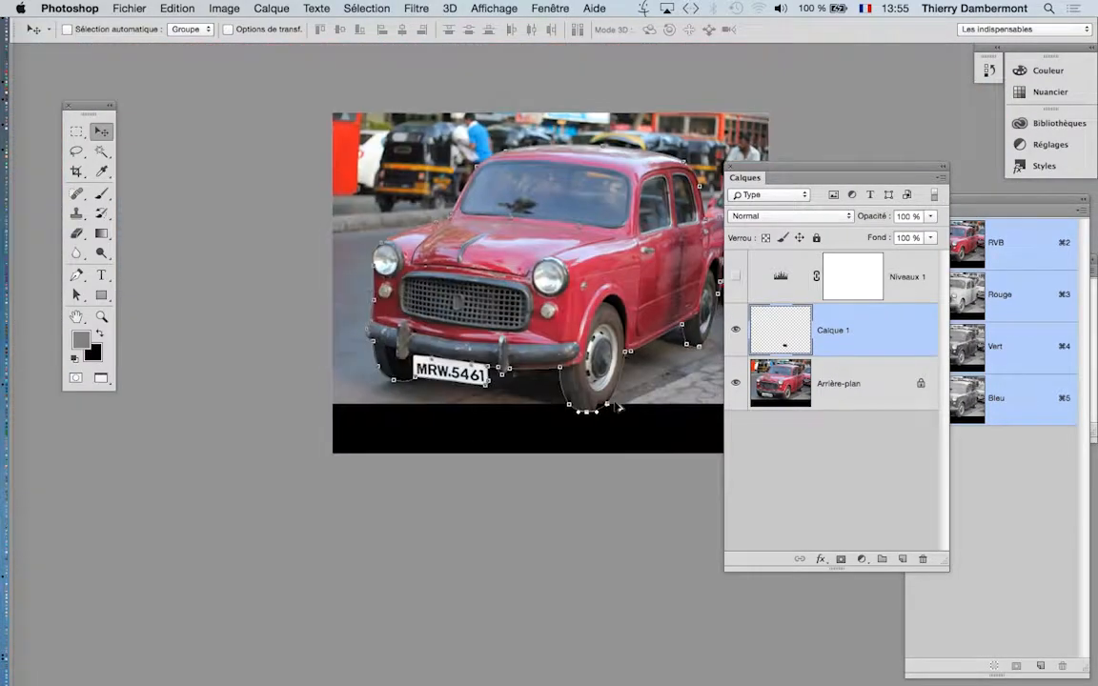
scroll(550, 369, "right", 3)
key("super+t")
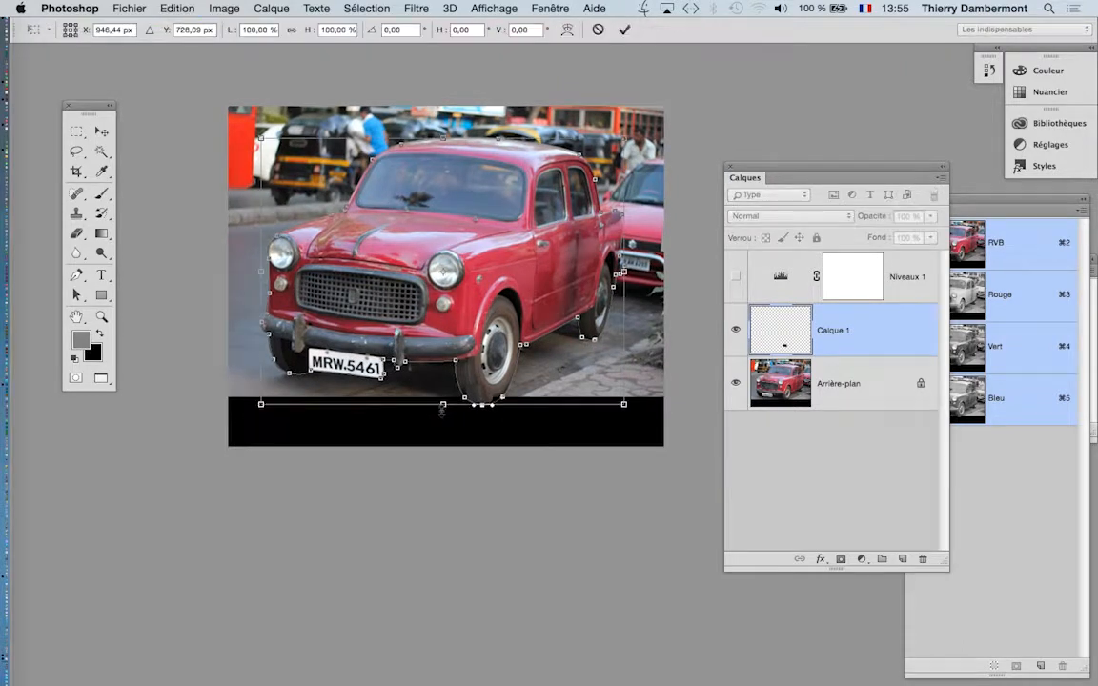
key("Escape")
left_click(187, 8)
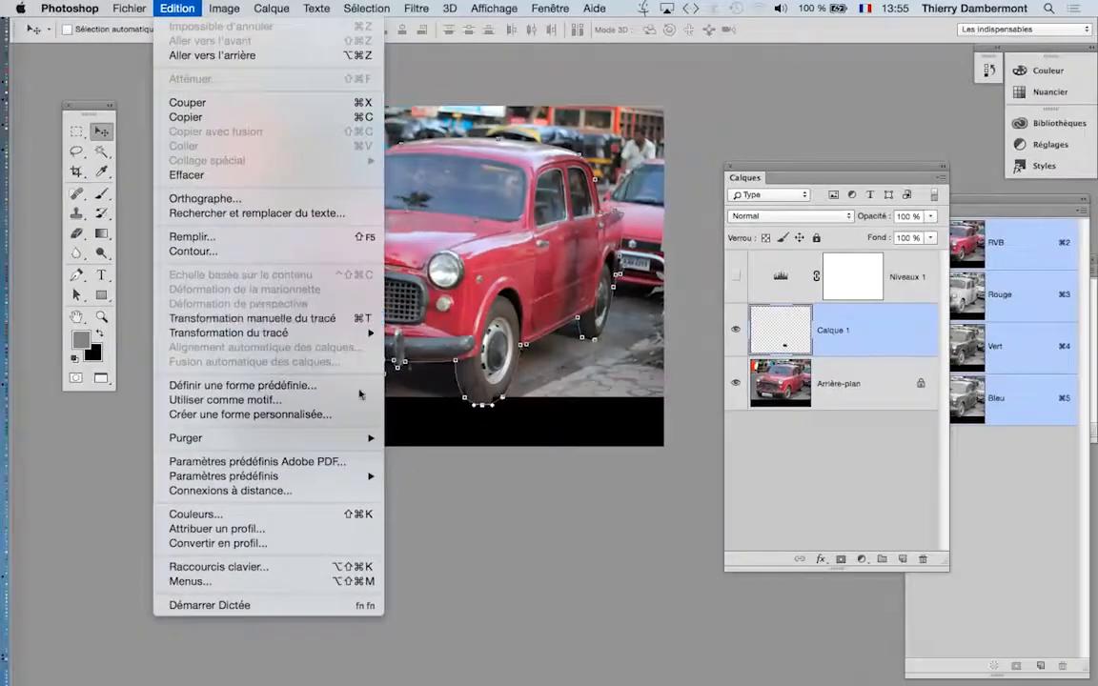
left_click(532, 522)
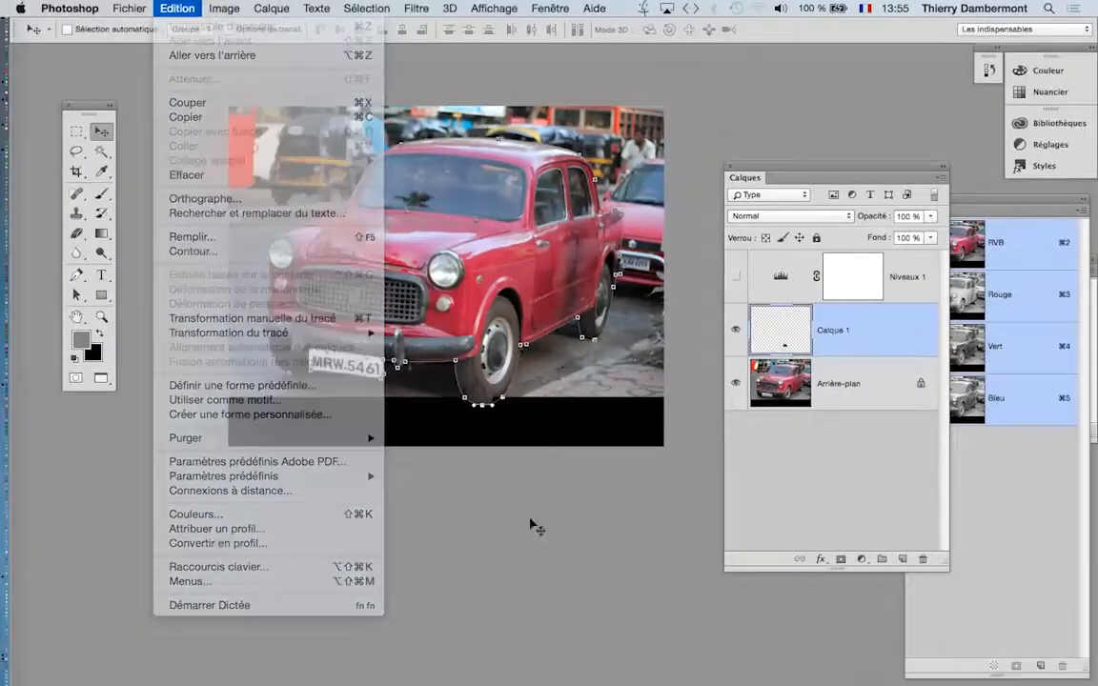
Step: Display the document's paths (Tracés) and deselect Tracé 1, keeping the path list clear of the photo
left_click_drag(772, 165, 726, 130)
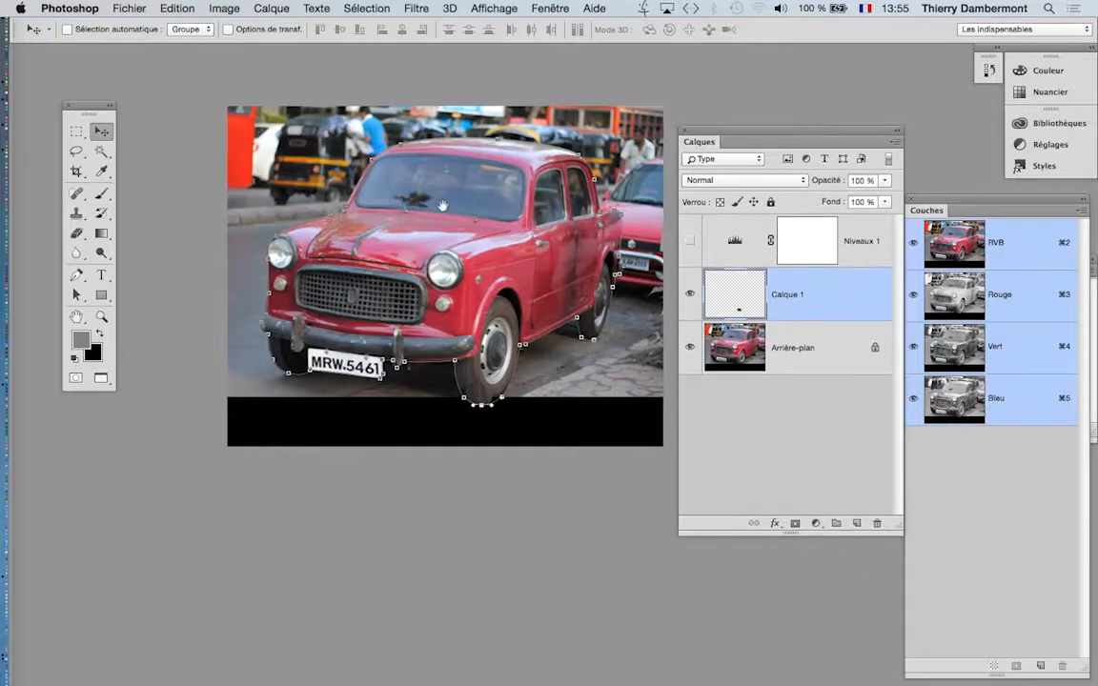
left_click(555, 11)
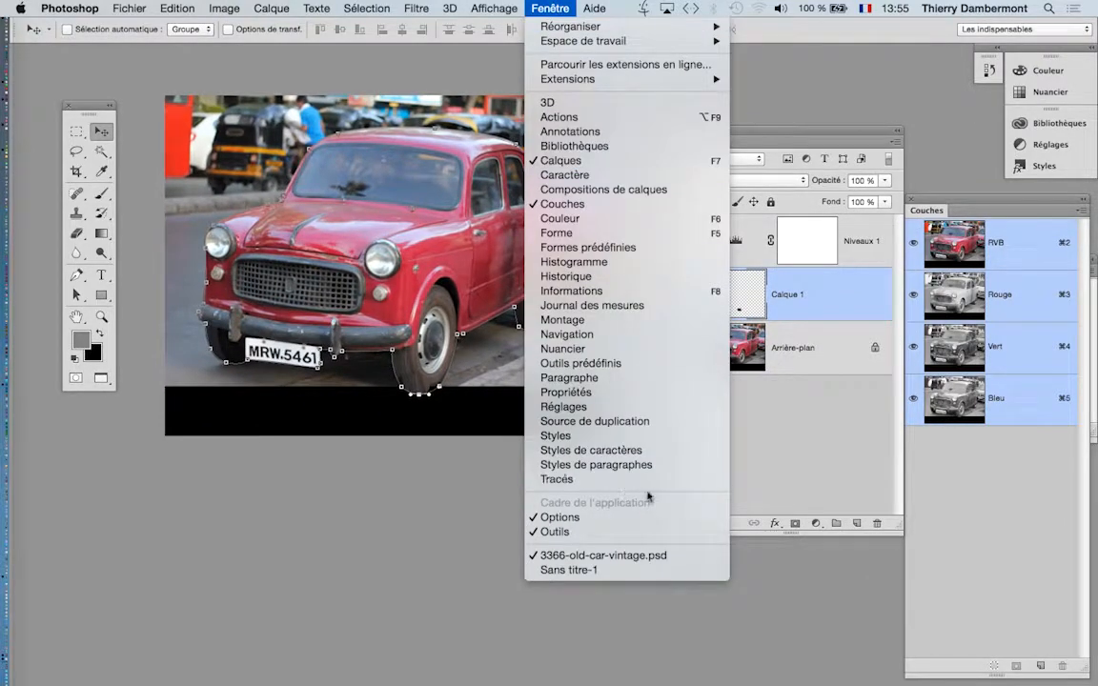
left_click(583, 439)
left_click_drag(959, 264, 519, 368)
left_click_drag(705, 134, 759, 121)
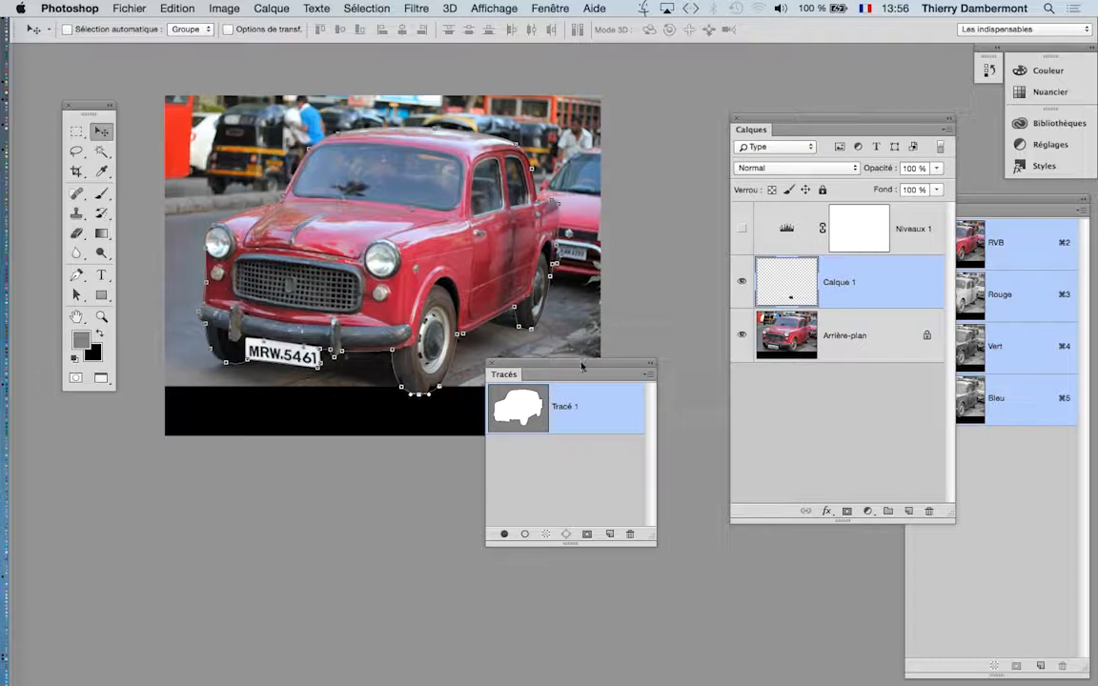
left_click_drag(584, 363, 696, 69)
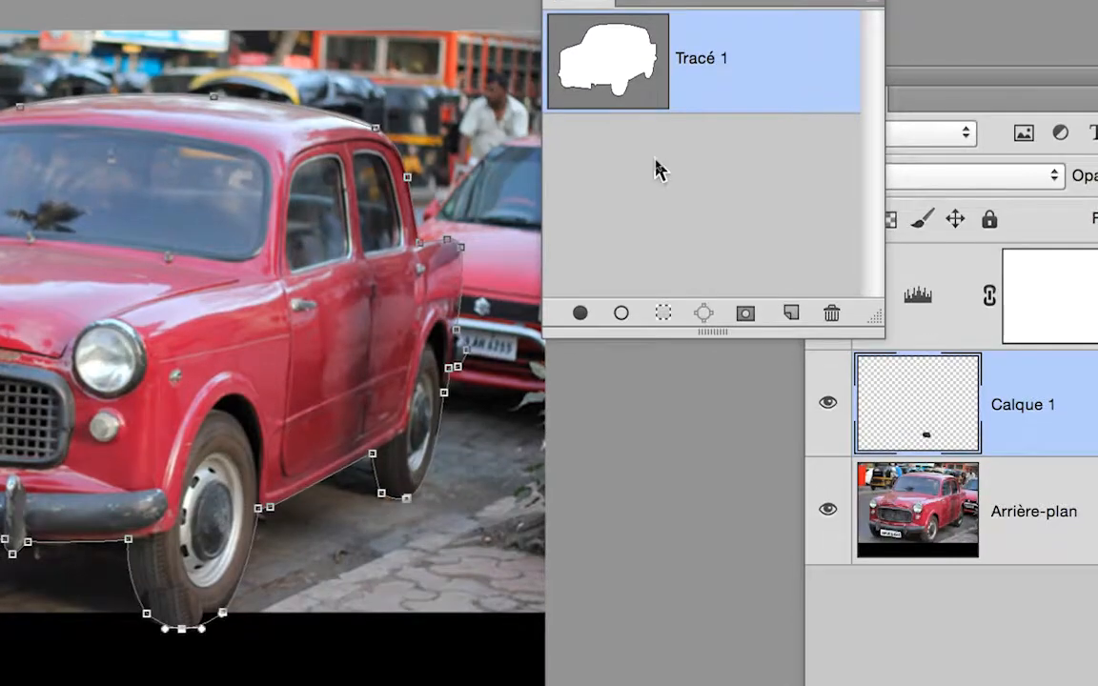
left_click(655, 169)
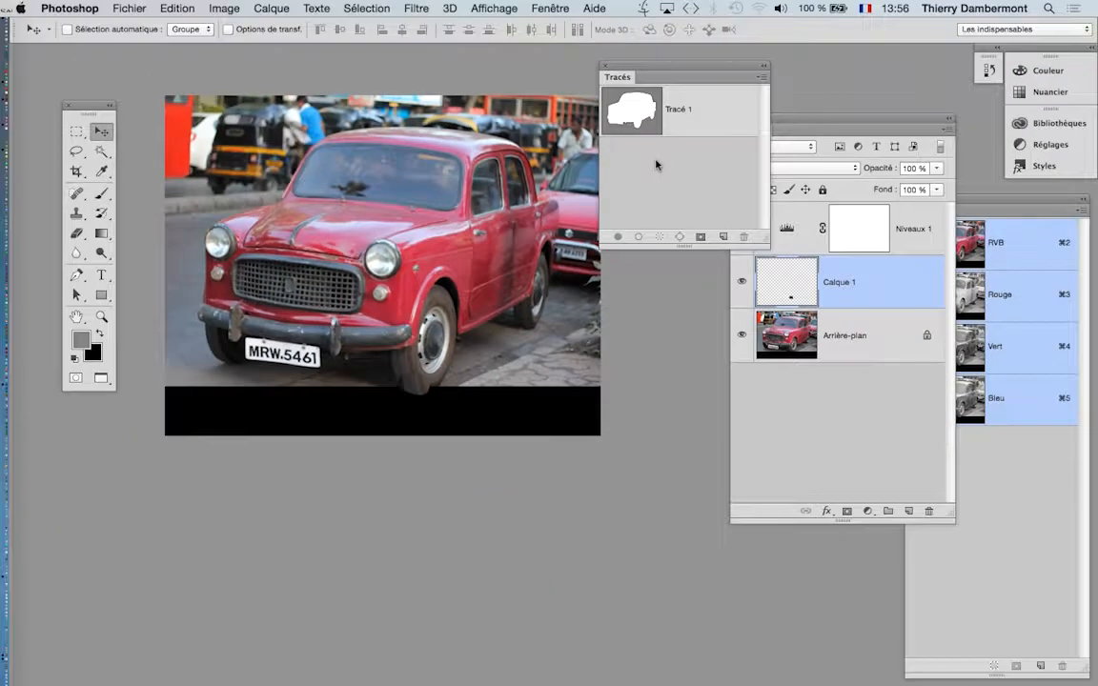
left_click_drag(637, 72, 451, 471)
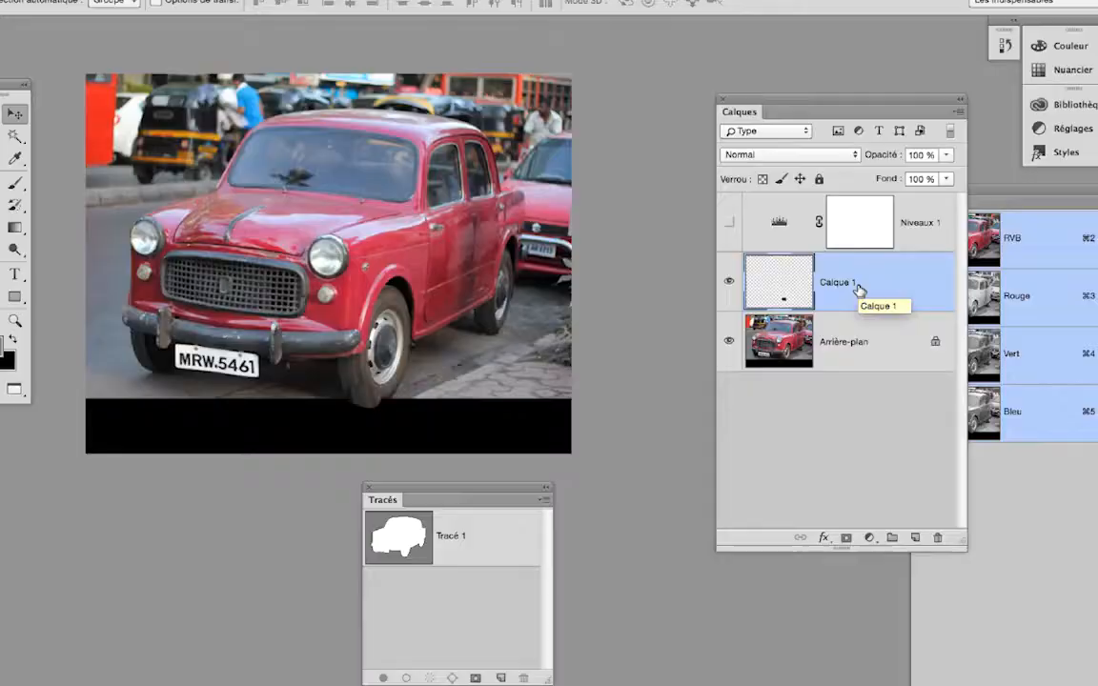
Step: Free-transform the Calque 1 tread patch, rotating it about -28.8° and nudging it so its grooves continue the front tyre's curve
key("super")
key("super+t")
scroll(402, 398, "up", 8)
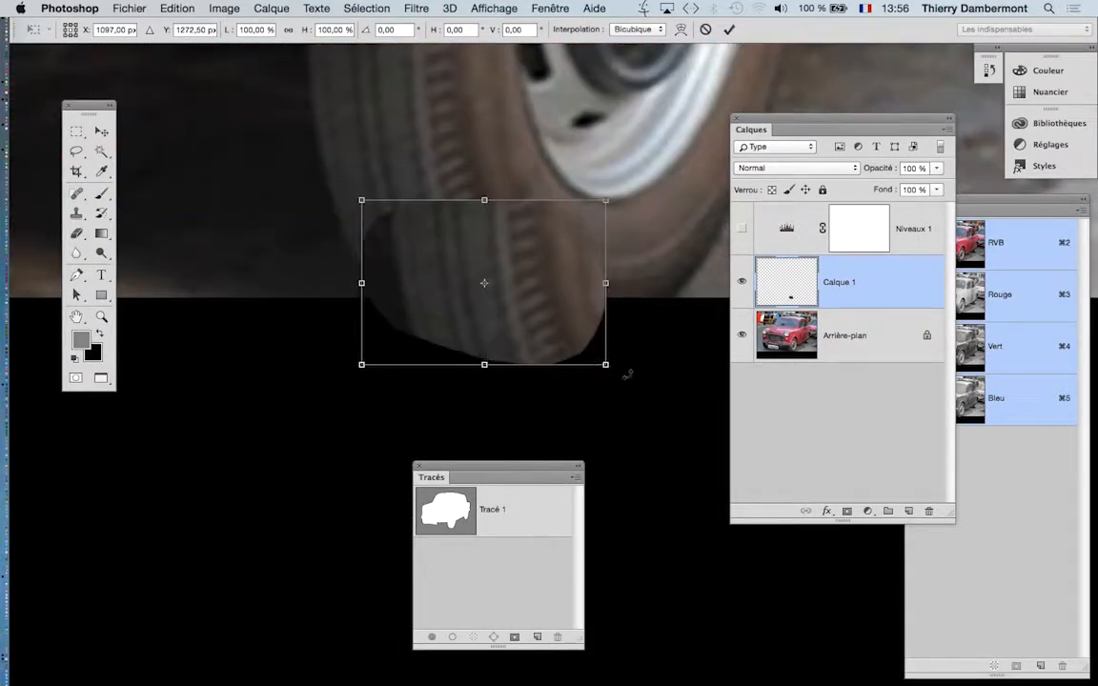
left_click_drag(627, 374, 635, 291)
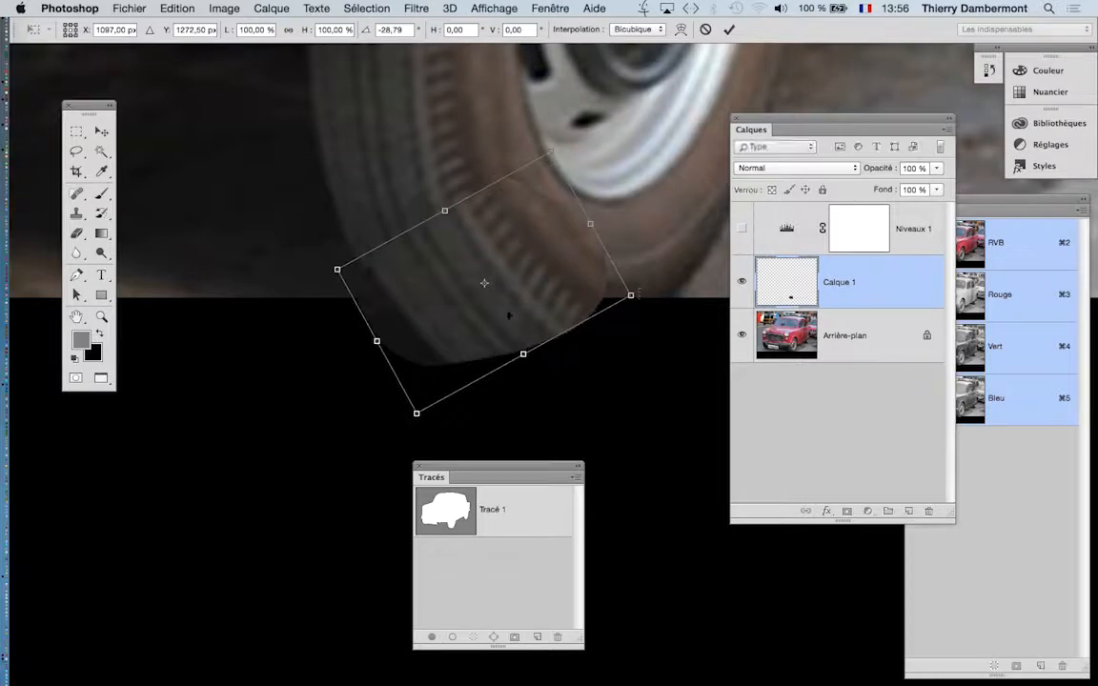
left_click_drag(508, 315, 497, 317)
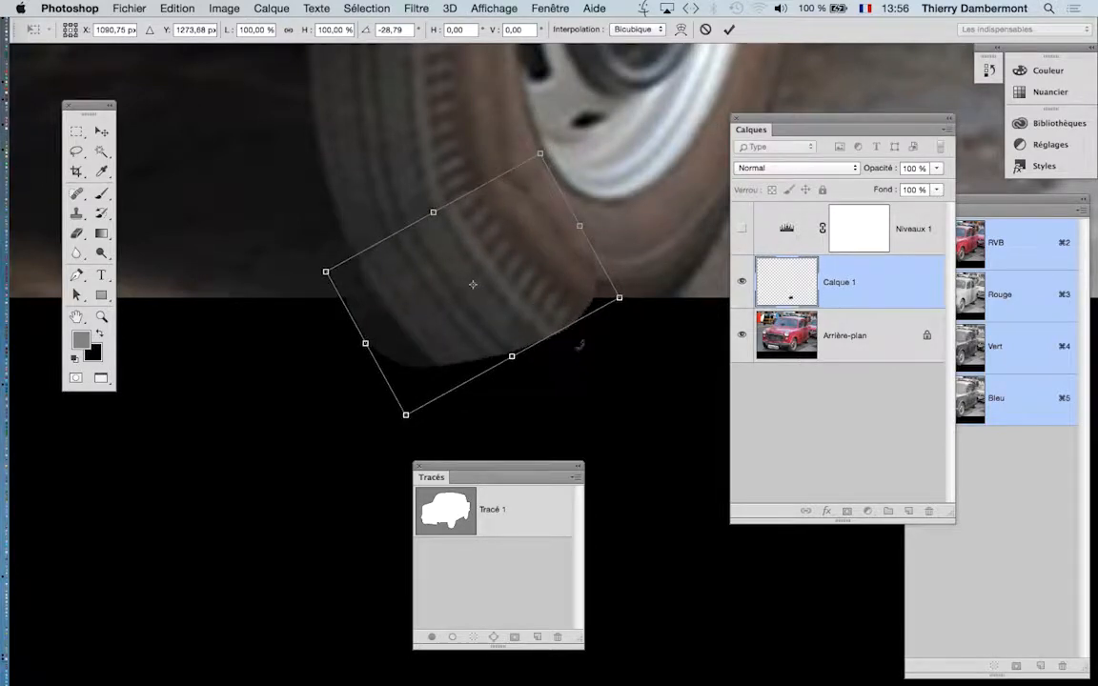
left_click_drag(567, 305, 557, 303)
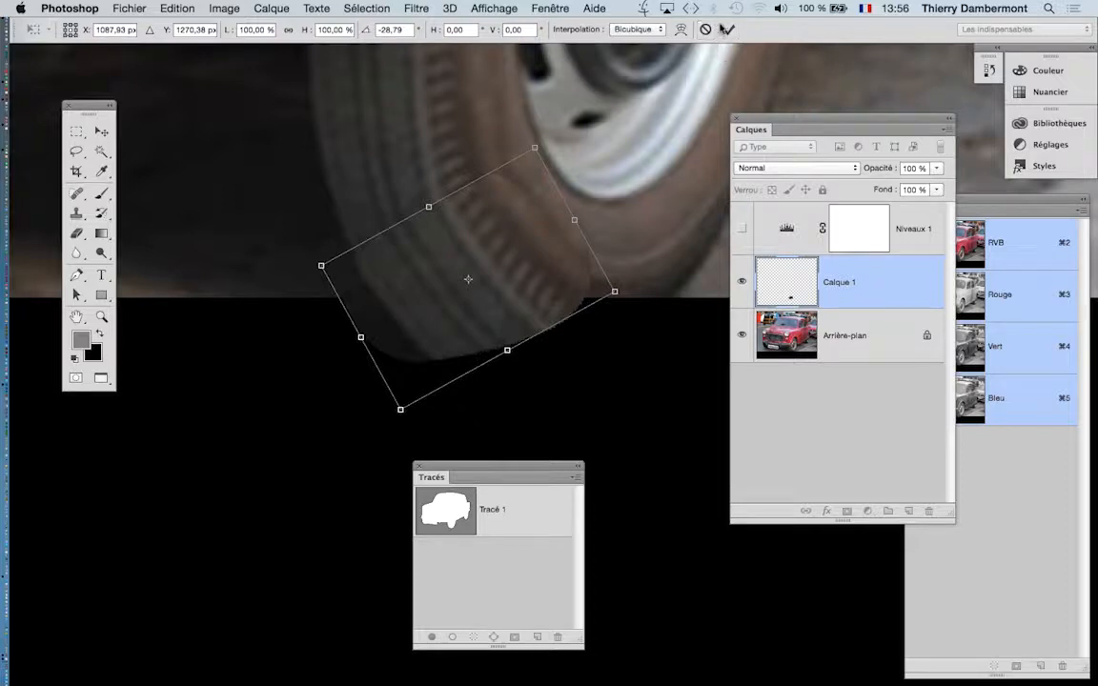
key("Return")
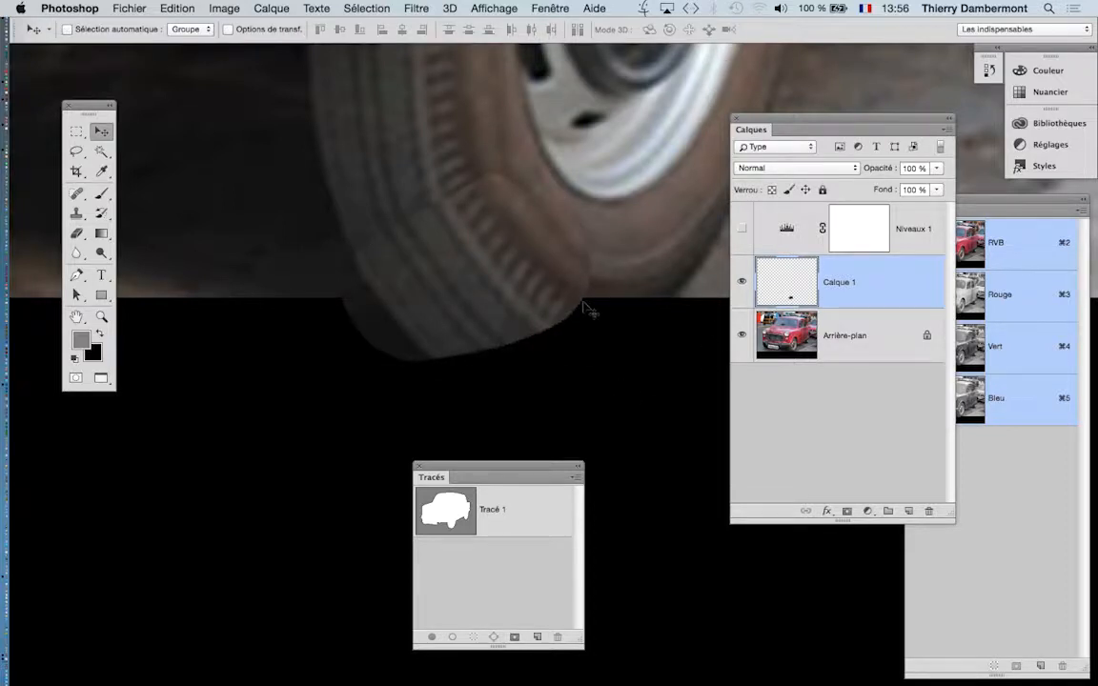
Step: Erase the tread patch's hard edges and distort its upper-left corner slightly inward to align the tread lines
left_click(77, 232)
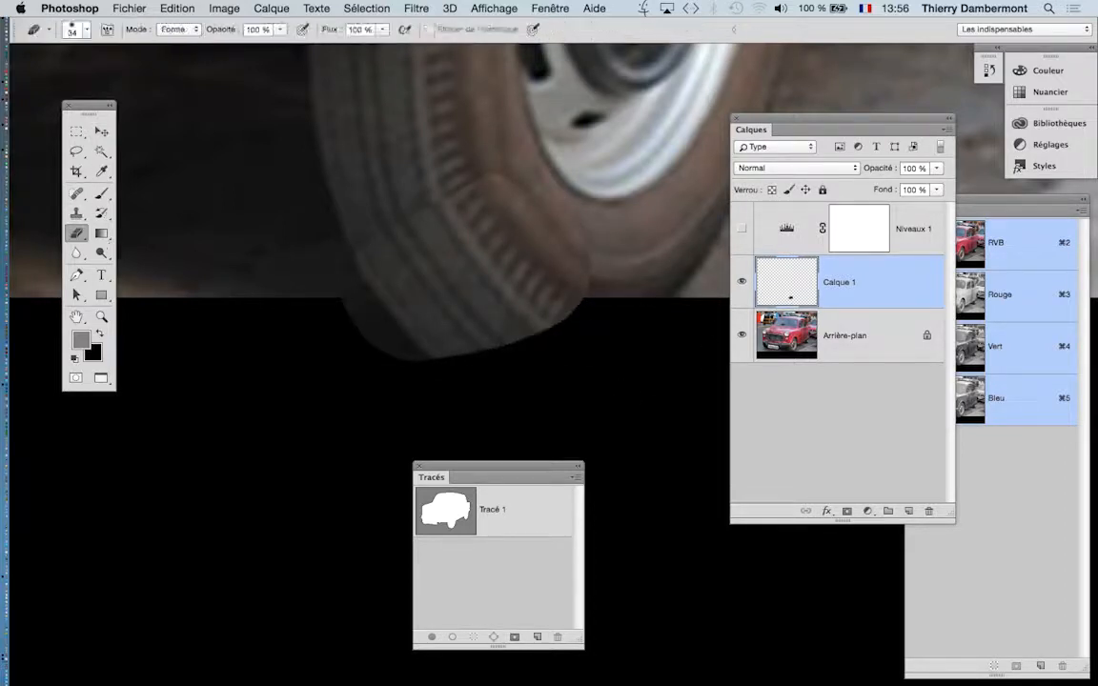
left_click_drag(440, 241, 452, 238)
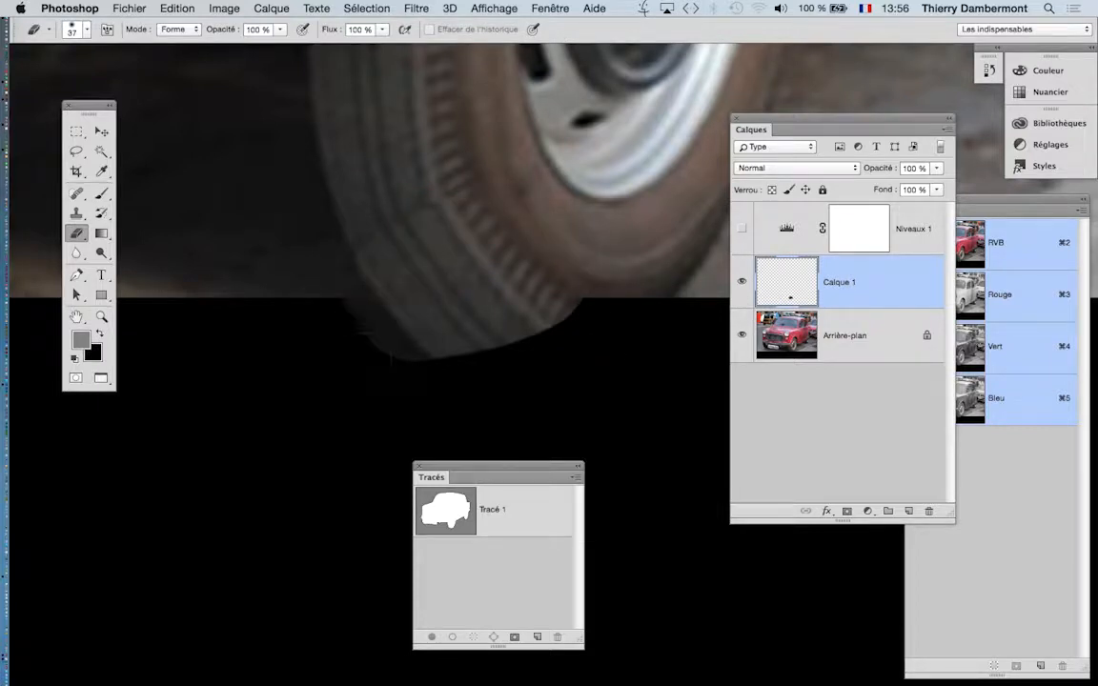
key("super+t")
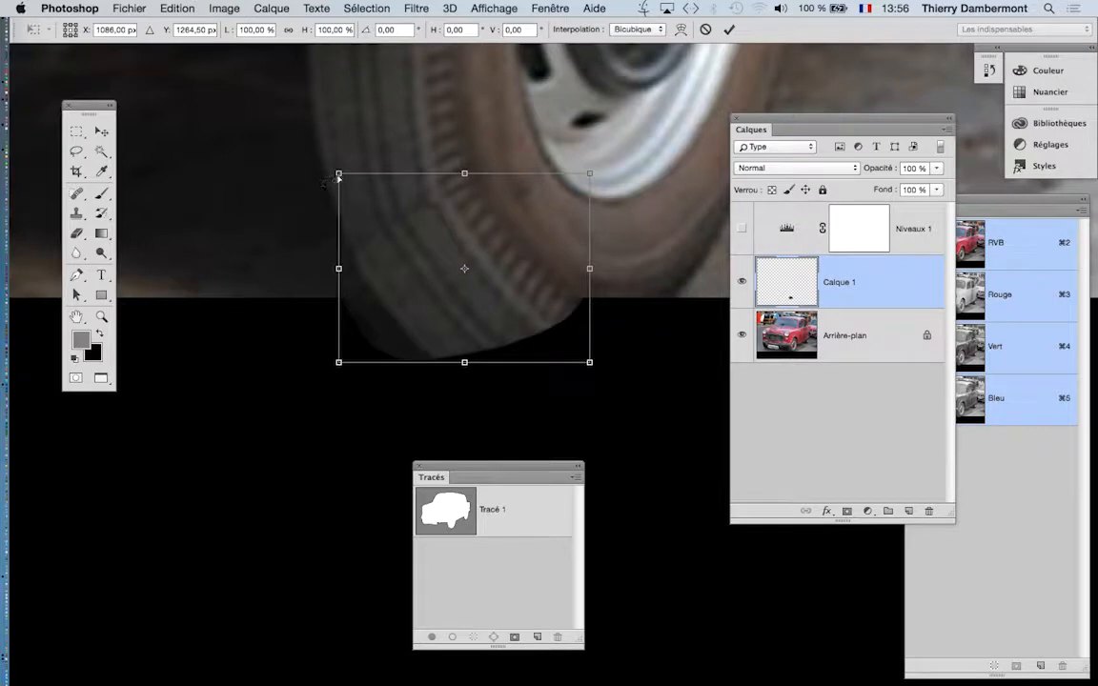
mouse_move(338, 176)
left_mouse_down()
mouse_move(340, 157)
mouse_move(332, 177)
mouse_move(345, 192)
left_mouse_up()
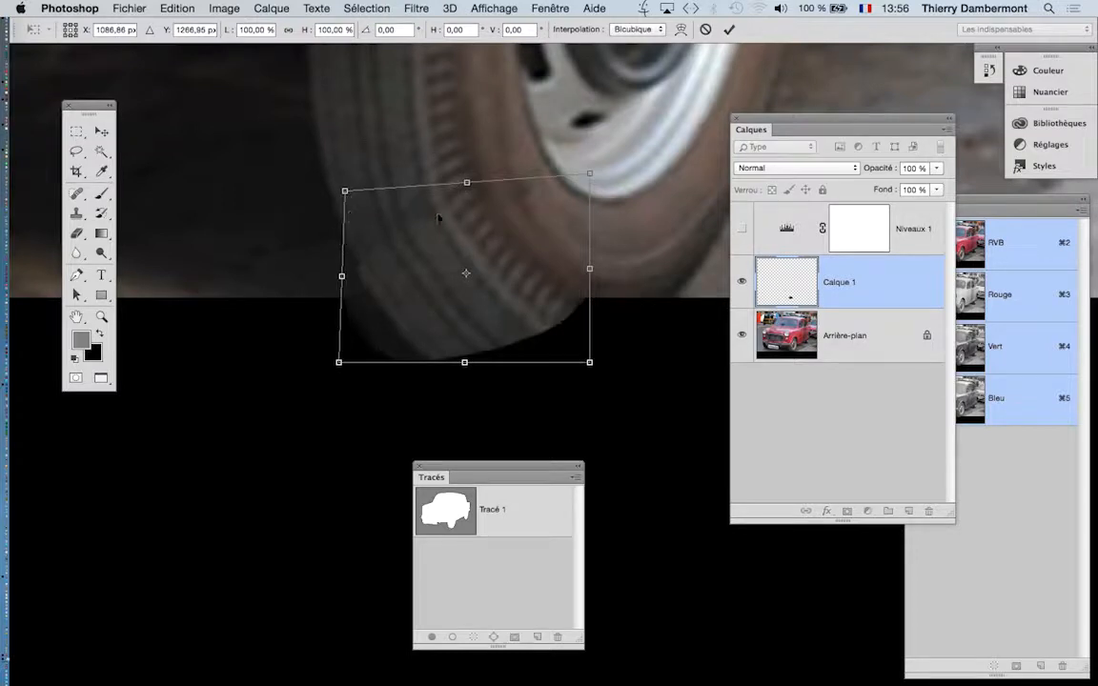
left_click(726, 31)
key("e")
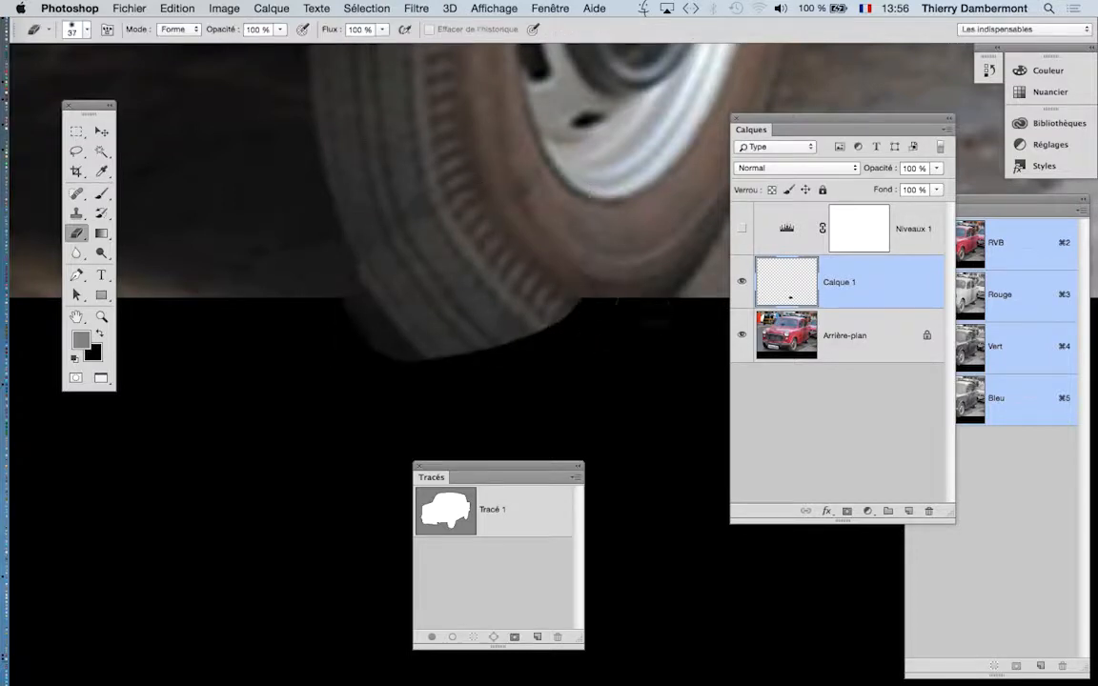
Step: Lasso the lower right edge of the front tyre's sidewall on Arrière-plan and copy it to a new layer
left_click_drag(638, 298, 442, 284)
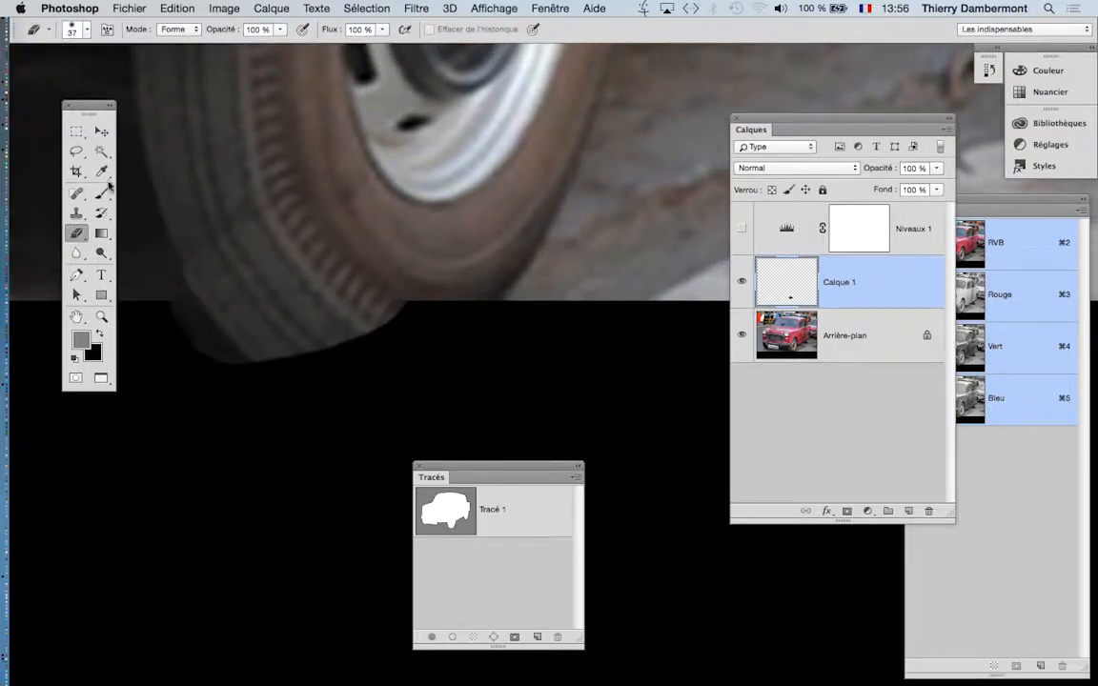
left_click(77, 151)
left_click(823, 344)
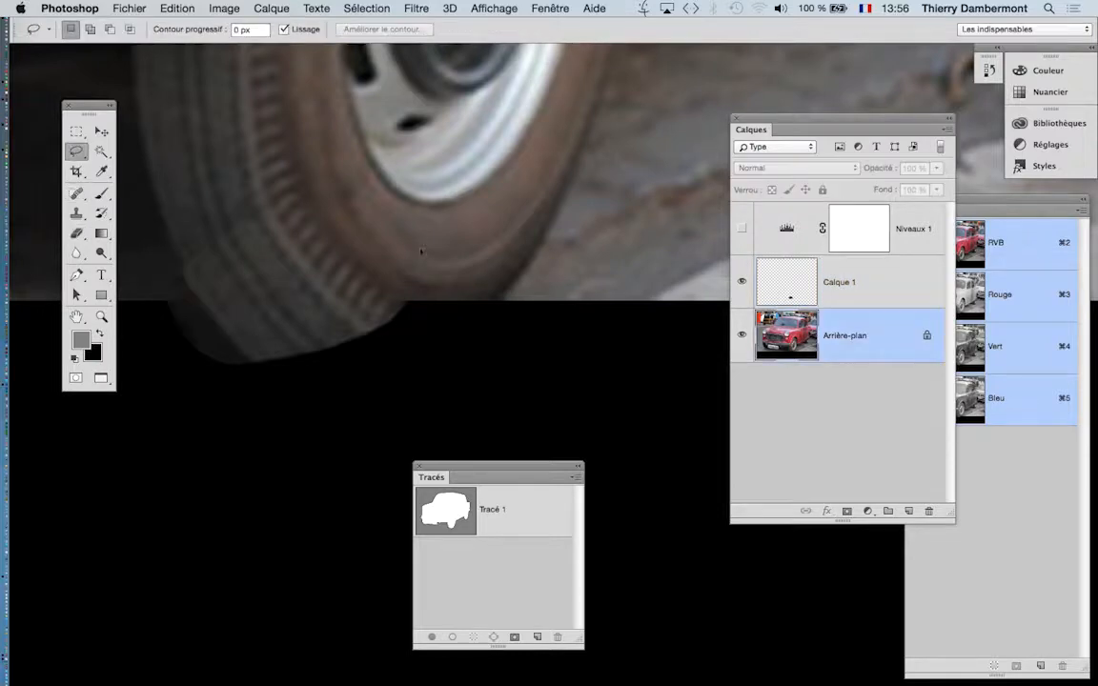
left_click(616, 270, "alt")
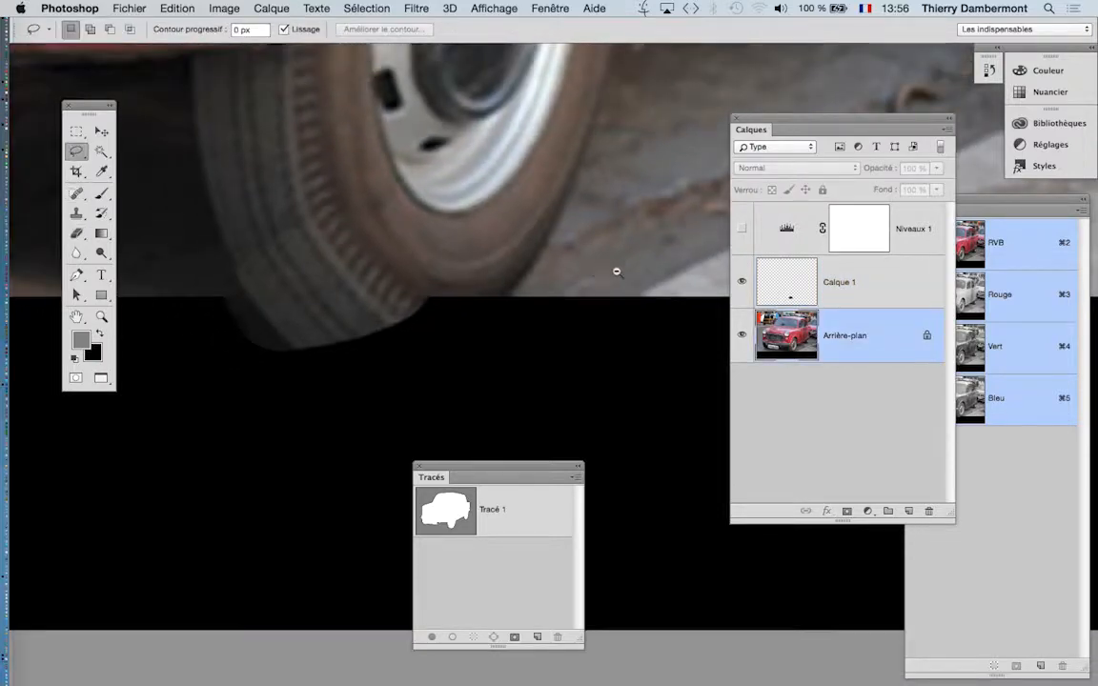
left_click_drag(615, 270, 322, 378)
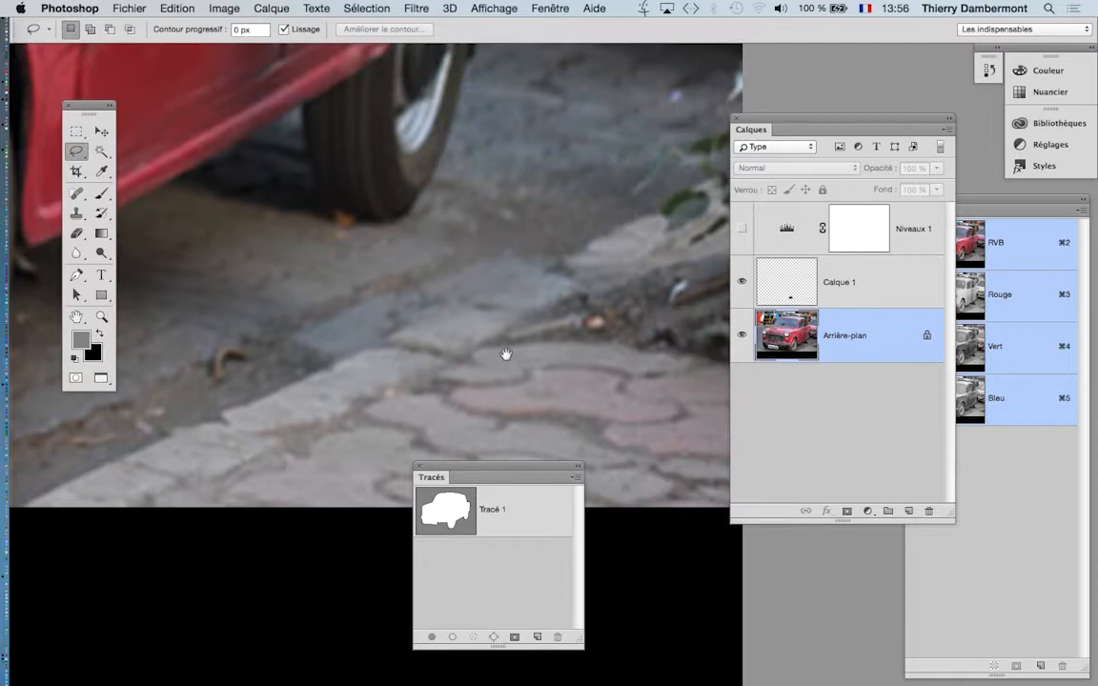
left_click_drag(506, 354, 596, 334)
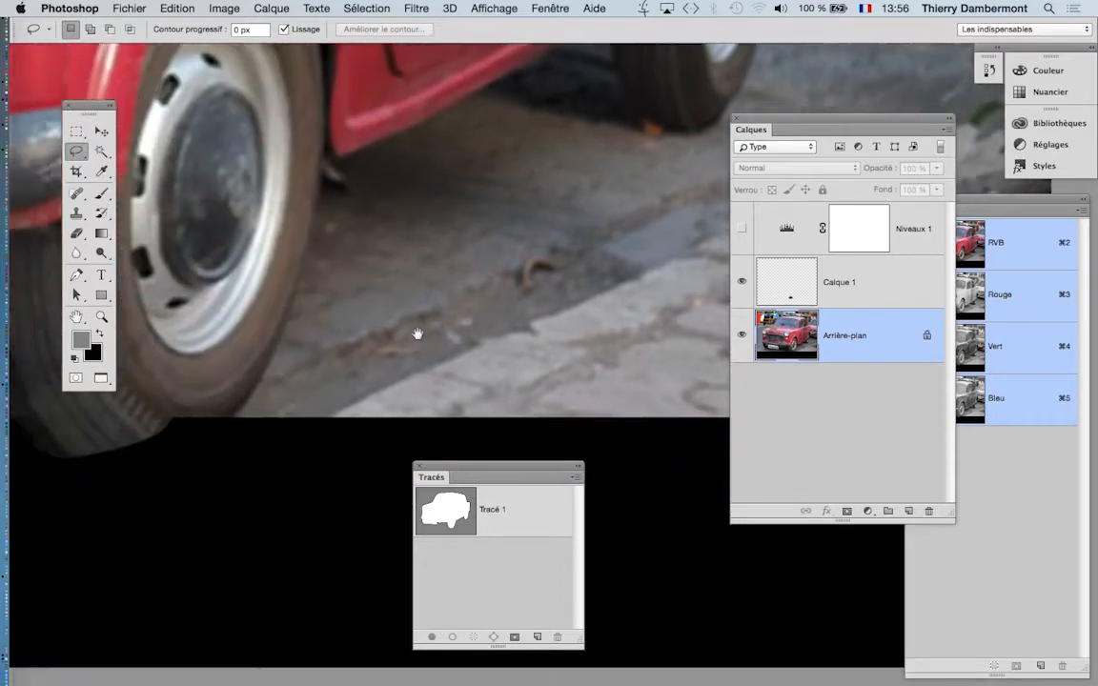
left_click_drag(416, 334, 516, 288)
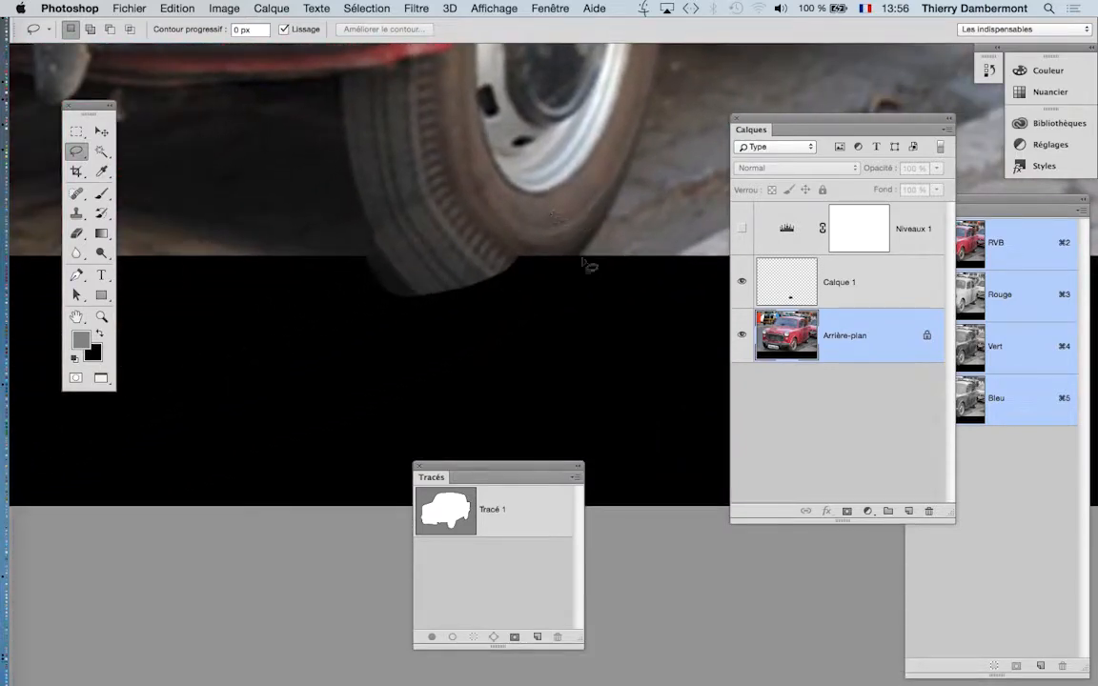
left_click_drag(551, 212, 624, 225)
left_click_drag(551, 253, 549, 255)
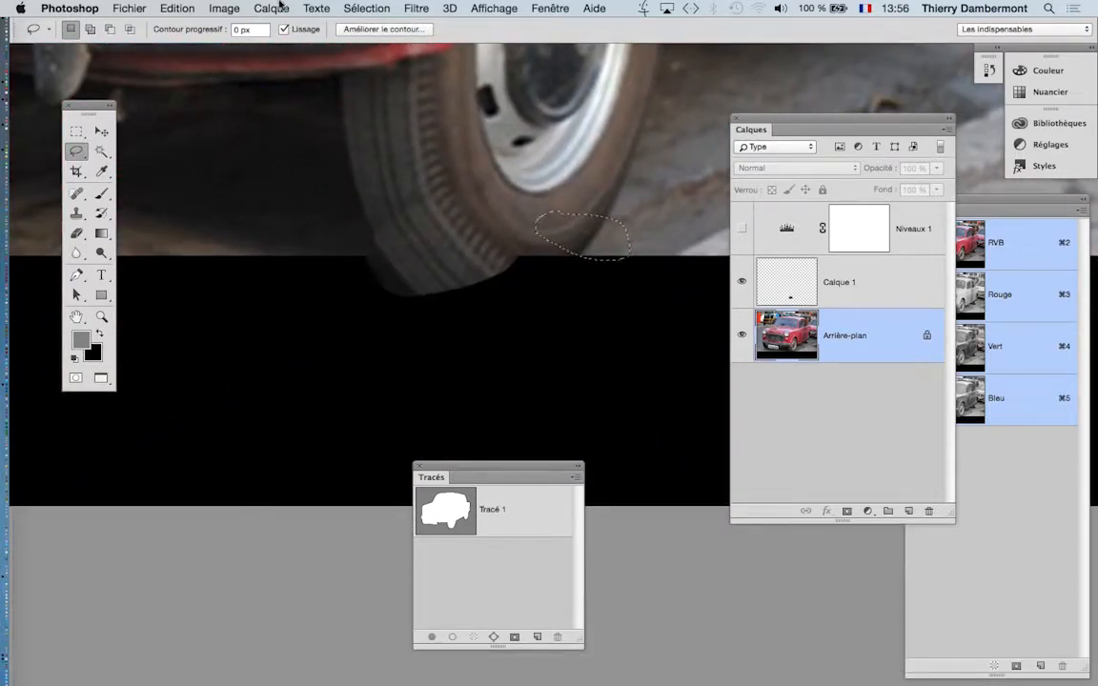
key("super+j")
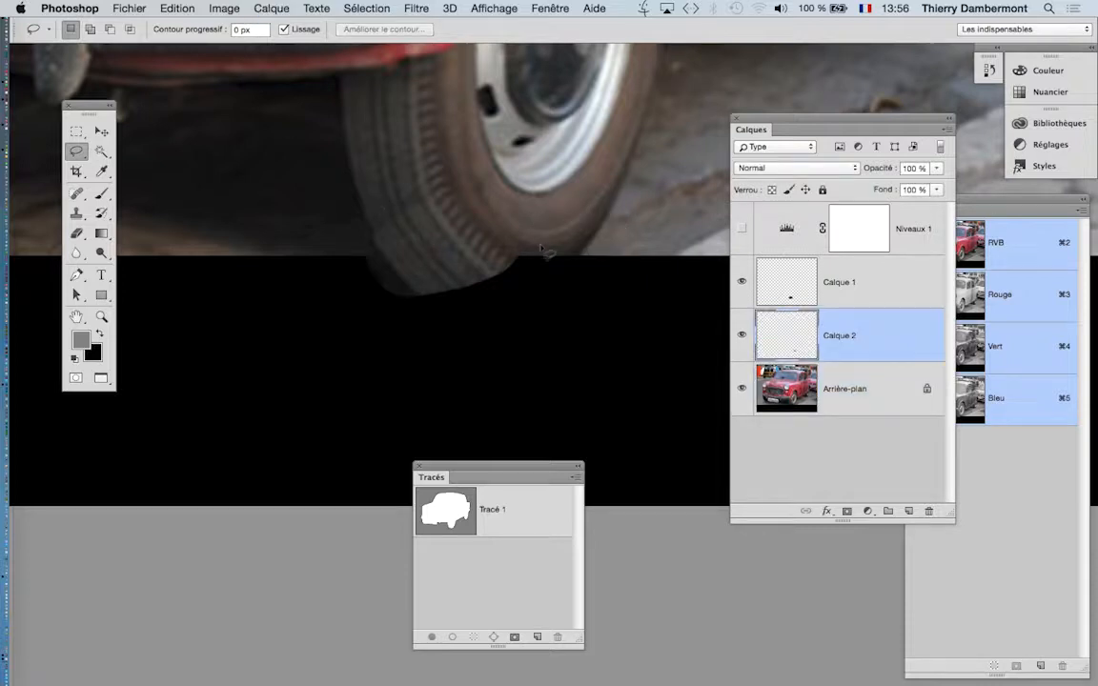
Step: Move the sidewall patch over the tyre's cut-off edge, scale it to about 142 × 147 % and rotate it about 9.7°
key("v")
mouse_move(519, 246)
left_mouse_down()
mouse_move(557, 281)
mouse_move(473, 316)
left_mouse_up()
key("super+t")
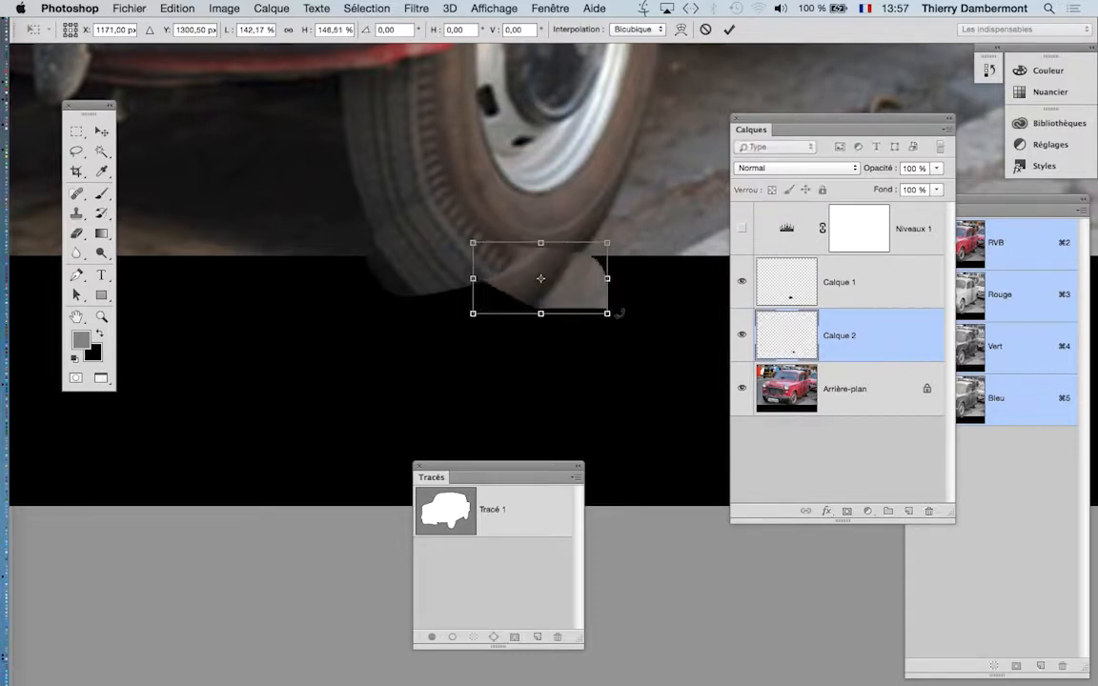
mouse_move(631, 307)
left_mouse_down()
mouse_move(618, 343)
mouse_move(628, 321)
left_mouse_up()
left_click_drag(585, 303, 585, 293)
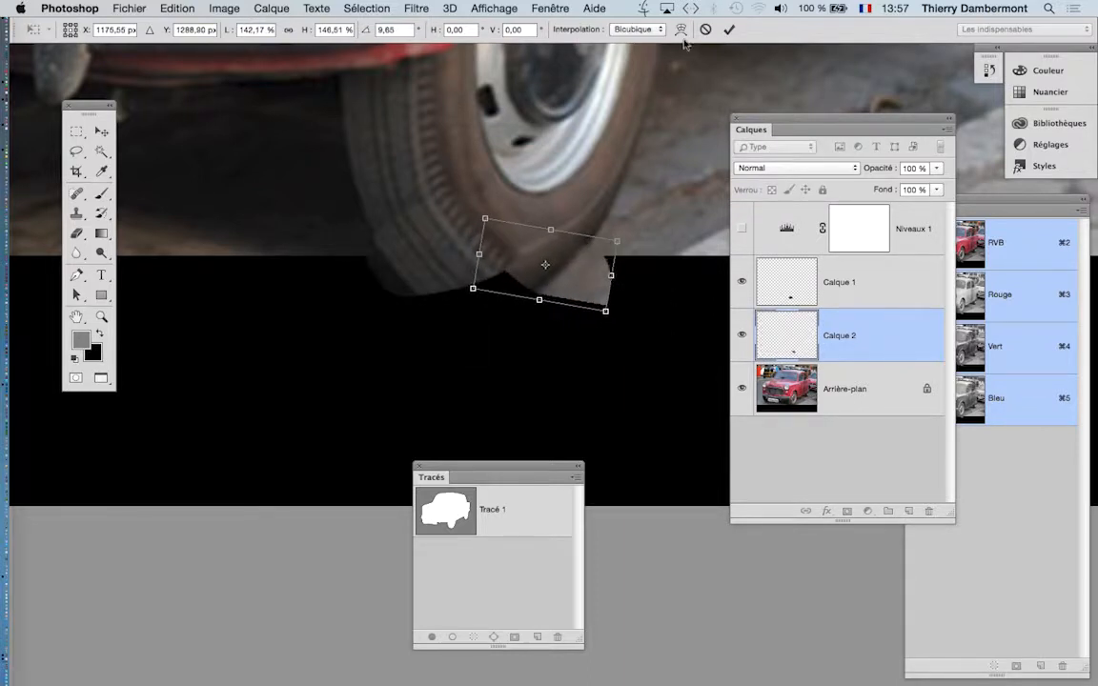
key("Return")
Step: Erase the hard edges of the Calque 2 sidewall patch and briefly display Tracé 1 to compare the outline
key("e")
mouse_move(555, 242)
left_mouse_down()
mouse_move(482, 223)
mouse_move(534, 264)
left_mouse_up()
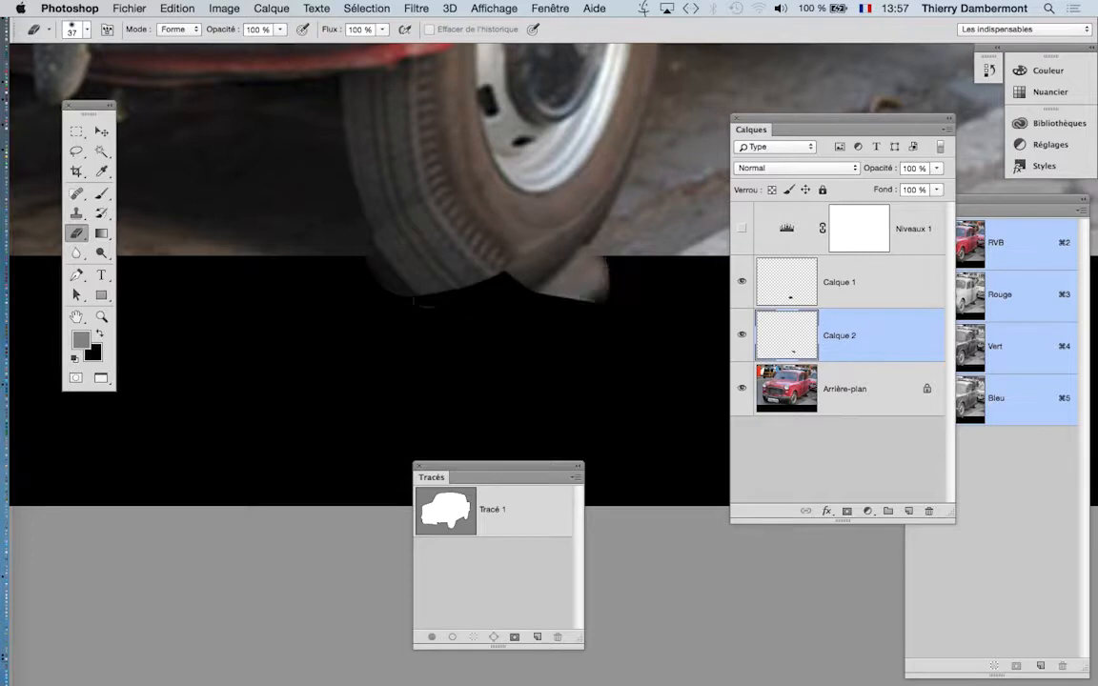
left_click(527, 517)
left_click(519, 564)
Step: Lasso another piece of the front tyre's brown sidewall on Arrière-plan and copy it to a new layer
left_click(77, 151)
key("alt+bracketleft")
mouse_move(506, 205)
left_mouse_down()
mouse_move(448, 219)
mouse_move(527, 293)
mouse_move(484, 330)
left_mouse_up()
key("super+j")
Step: Place Calque 3 above Calque 1 and enlarge its patch to cover the bottom of the front tyre
key("super+t")
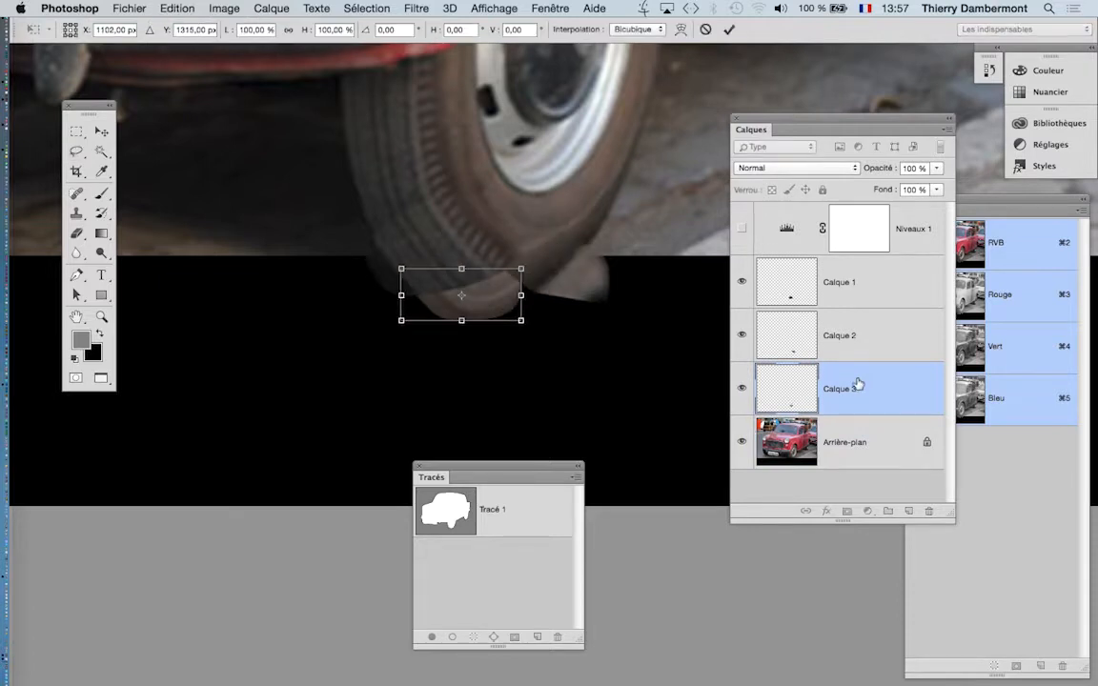
key("Escape")
left_click_drag(857, 385, 843, 262)
key("super+t")
left_click_drag(466, 253, 392, 312)
key("Return")
Step: Darken the Calque 3 patch with a Courbes adjustment so it matches the tyre's sidewall
key("super+u")
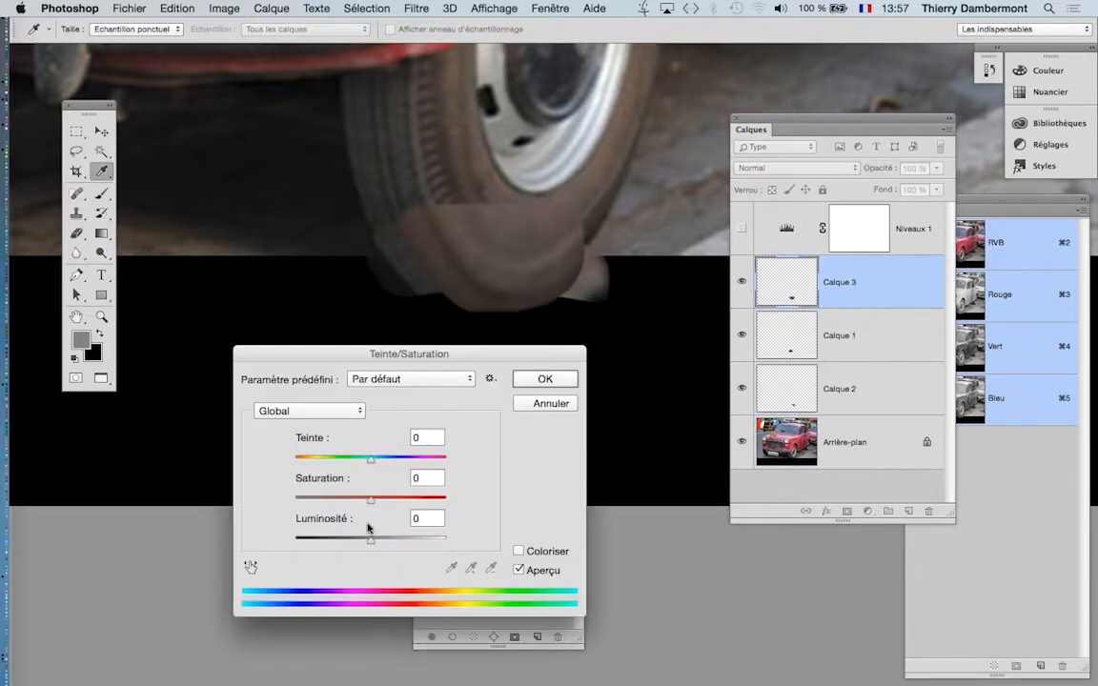
key("Escape")
left_click(225, 9)
mouse_move(241, 50)
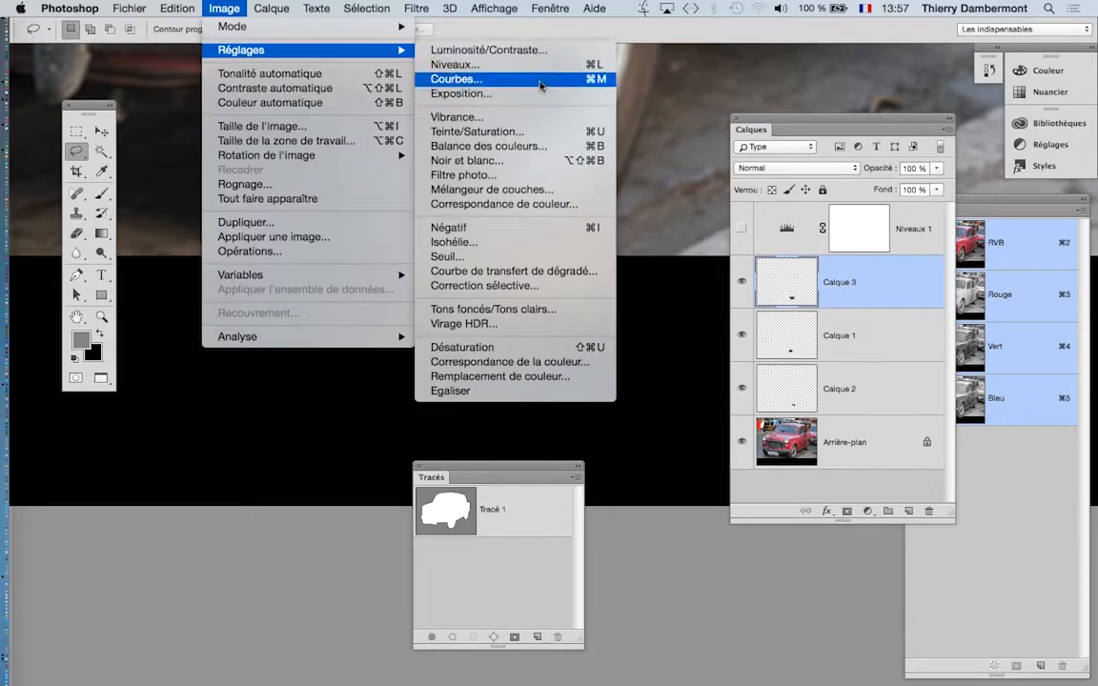
left_click(456, 81)
left_click_drag(613, 490, 613, 510)
key("Return")
Step: Erase the hard edges of the Calque 3 and Calque 1 patches and display Tracé 1 to compare the tyre's outline
left_click(78, 233)
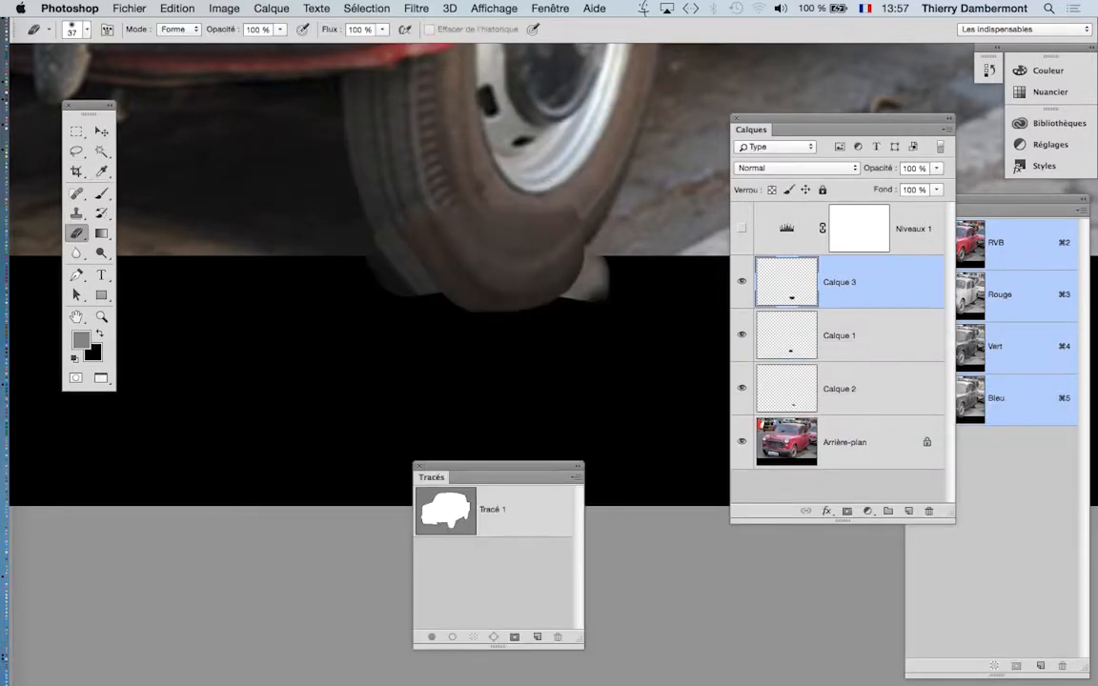
left_click(797, 348)
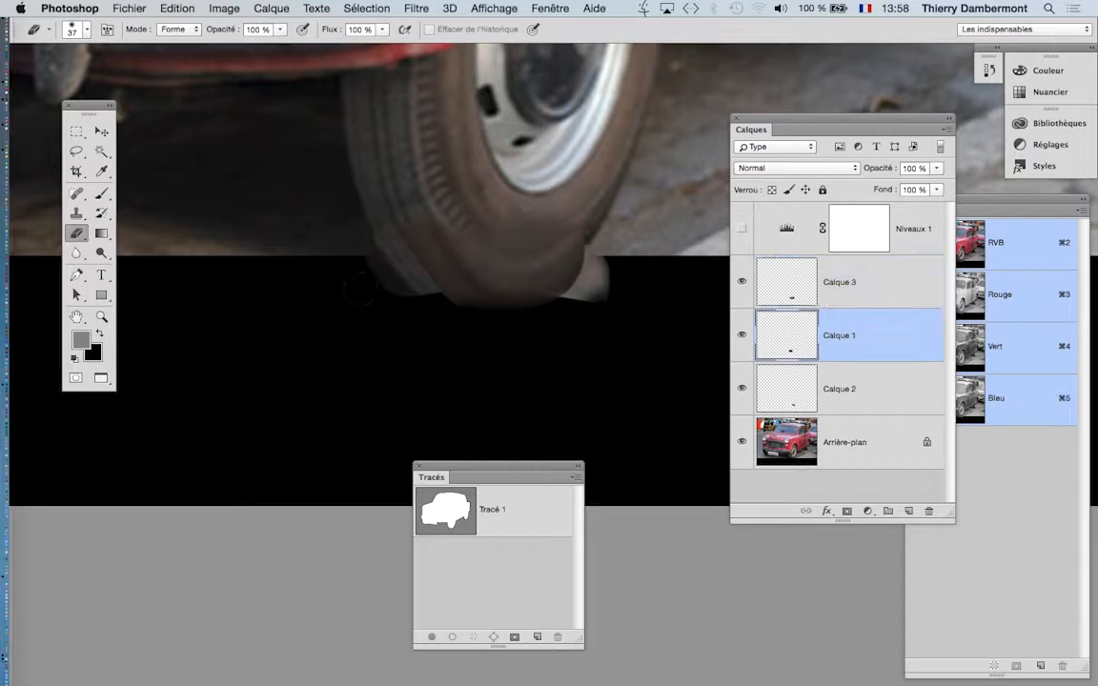
left_click(818, 412)
left_click(519, 500)
left_click(797, 267)
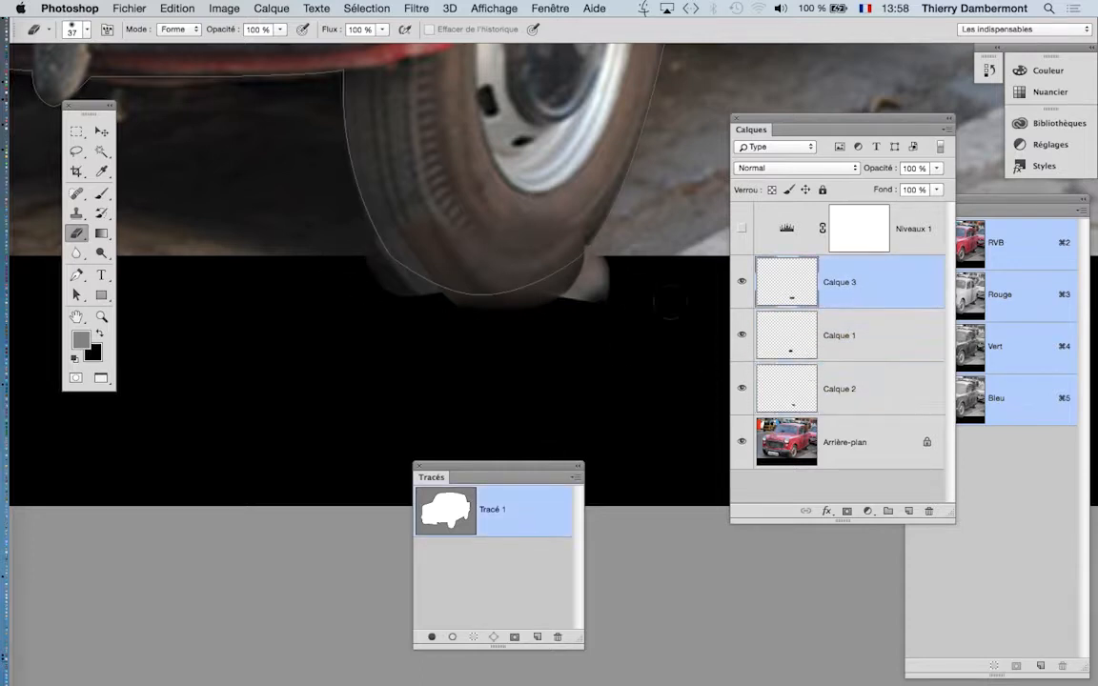
Step: Deselect Tracé 1 and free-transform the Calque 3 patch, widening it to about 104.7 %
key("super+t")
key("Escape")
left_click(562, 507)
key("super+t")
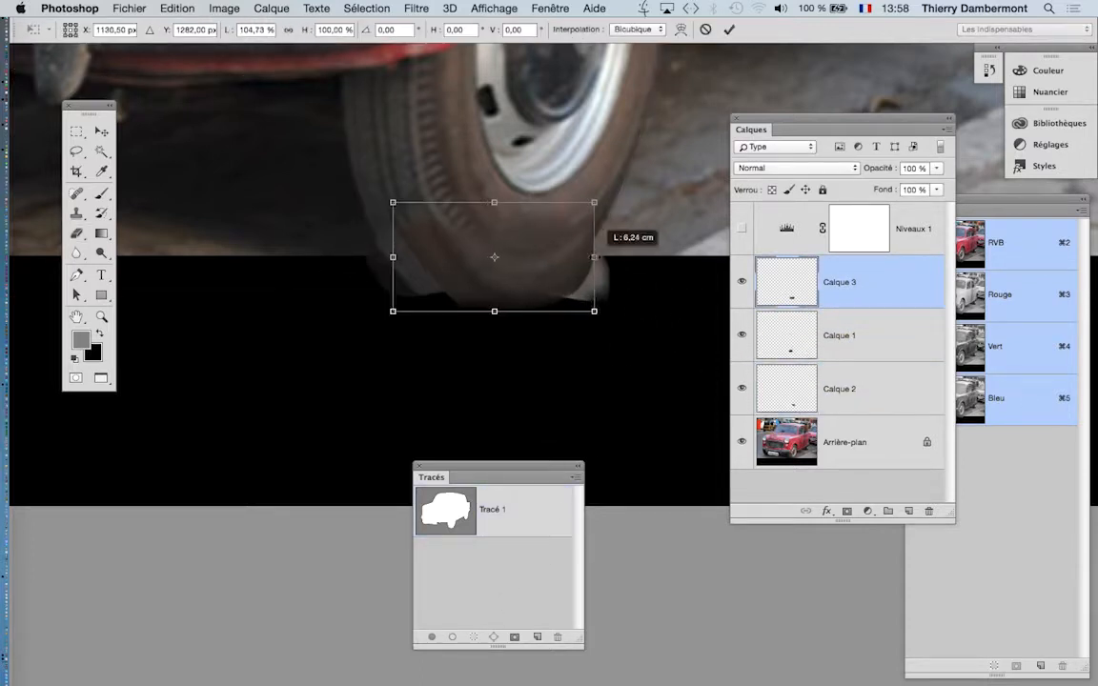
left_click(726, 30)
Step: Save the layered document in Photoshop format as 3366-old-car-vintage-02.psd in the composition de calques folder
scroll(601, 286, "down", 5)
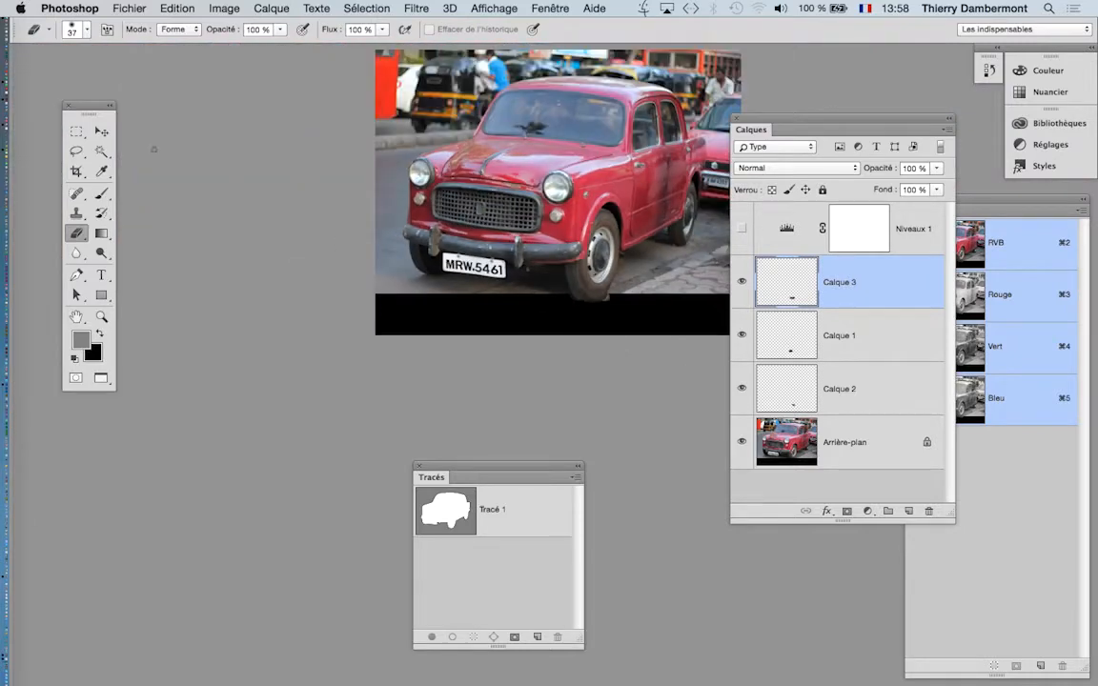
left_click(121, 9)
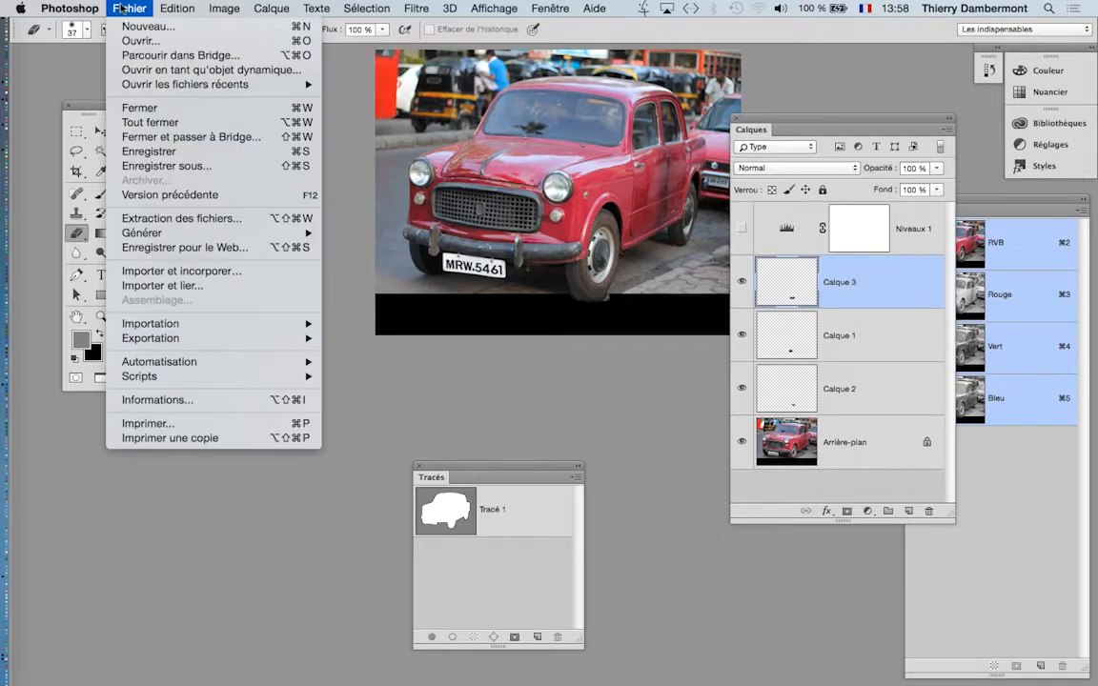
left_click(170, 160)
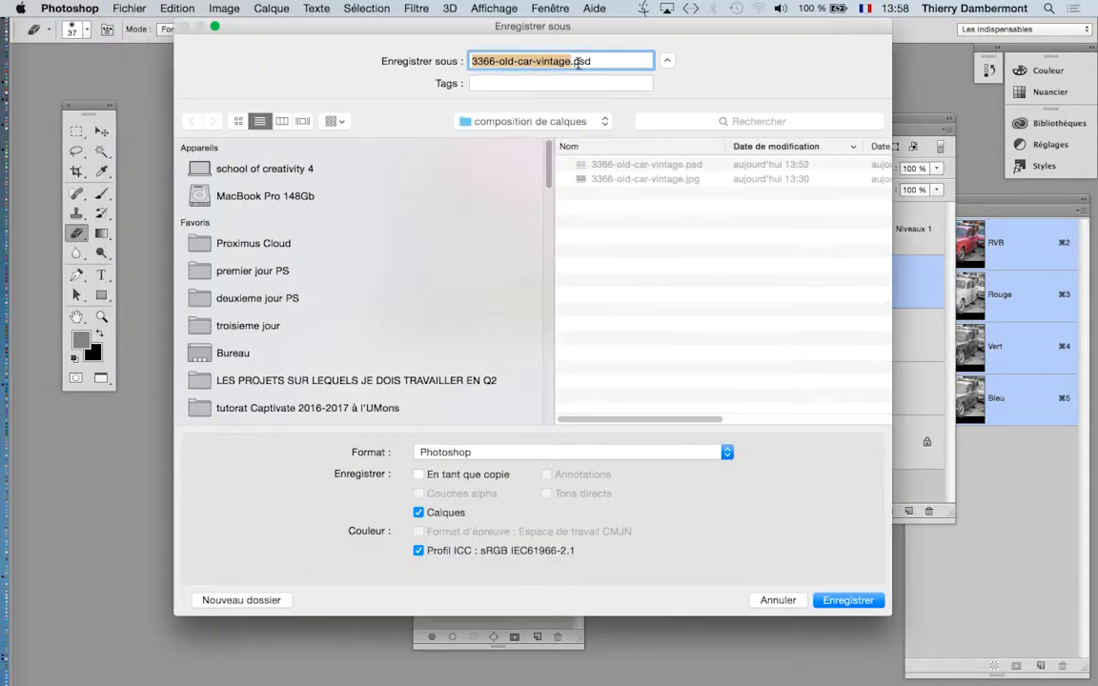
key("Right")
type("-02")
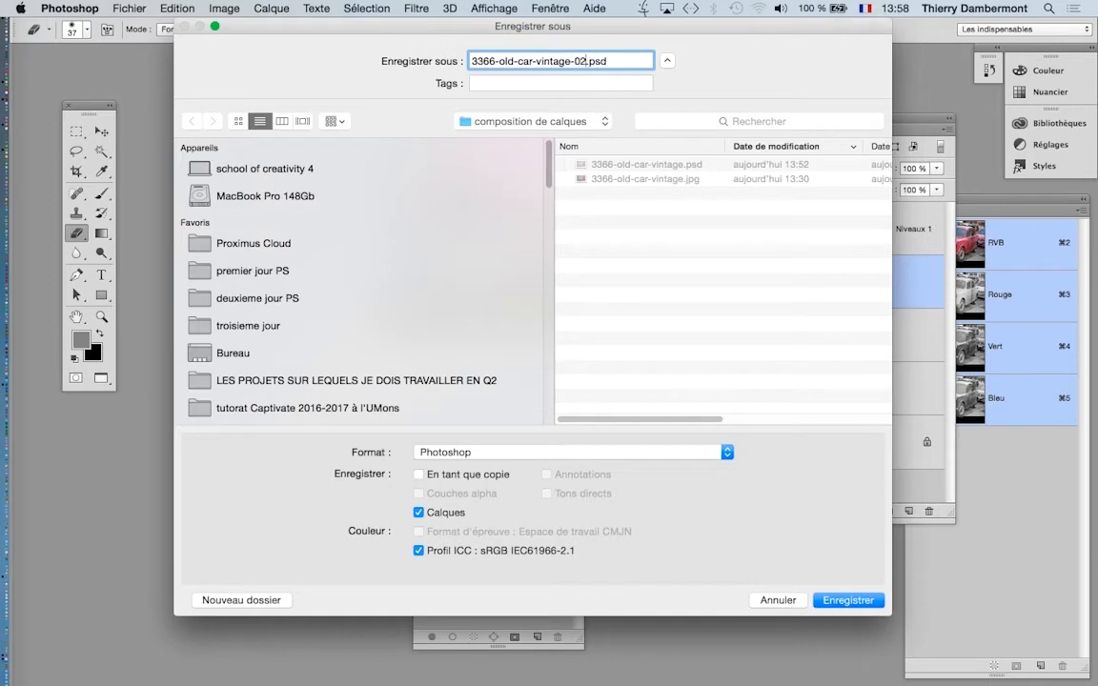
key("Return")
Step: Select the Calque 3 layer
left_click(782, 286)
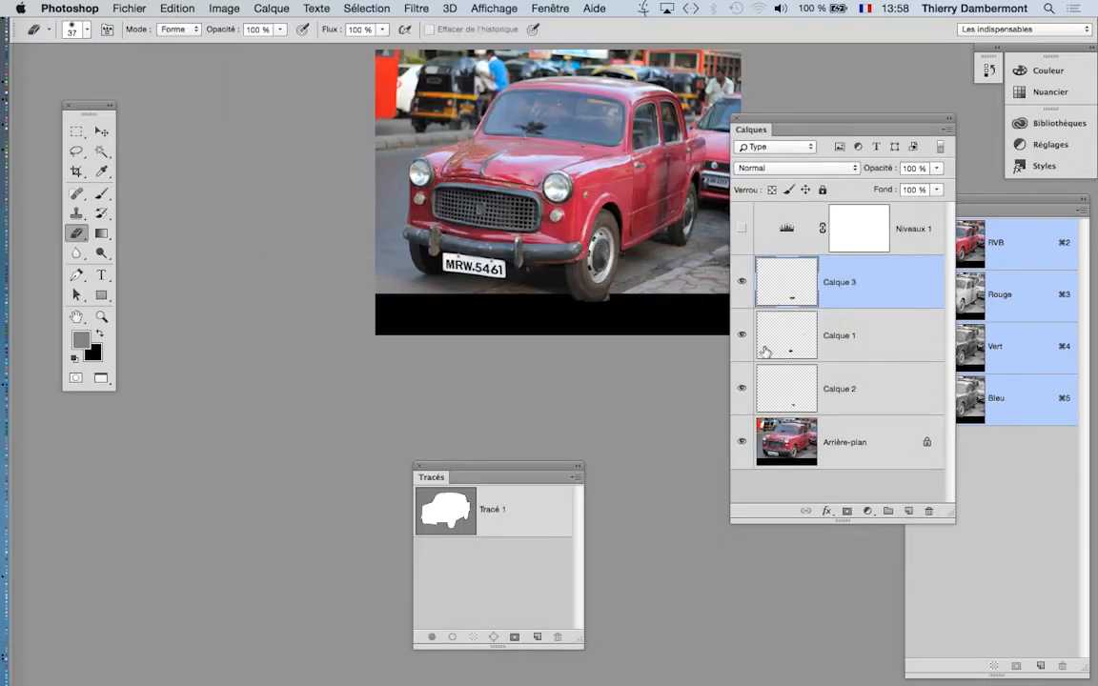